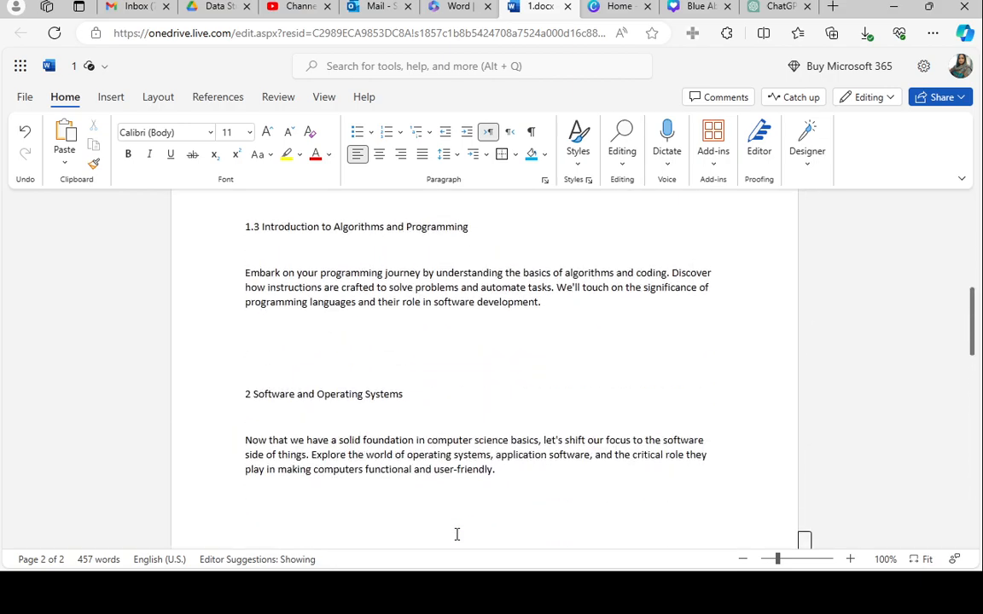
{"action": "key", "text": "ctrl+a"}
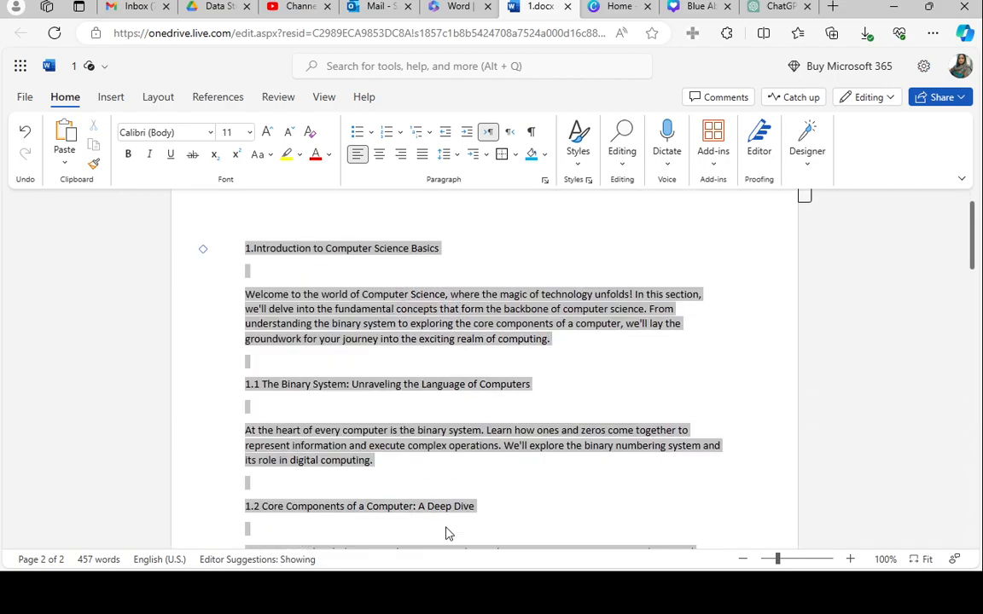
{"action": "scroll", "coordinate": [450, 533], "scroll_direction": "down", "scroll_amount": 10}
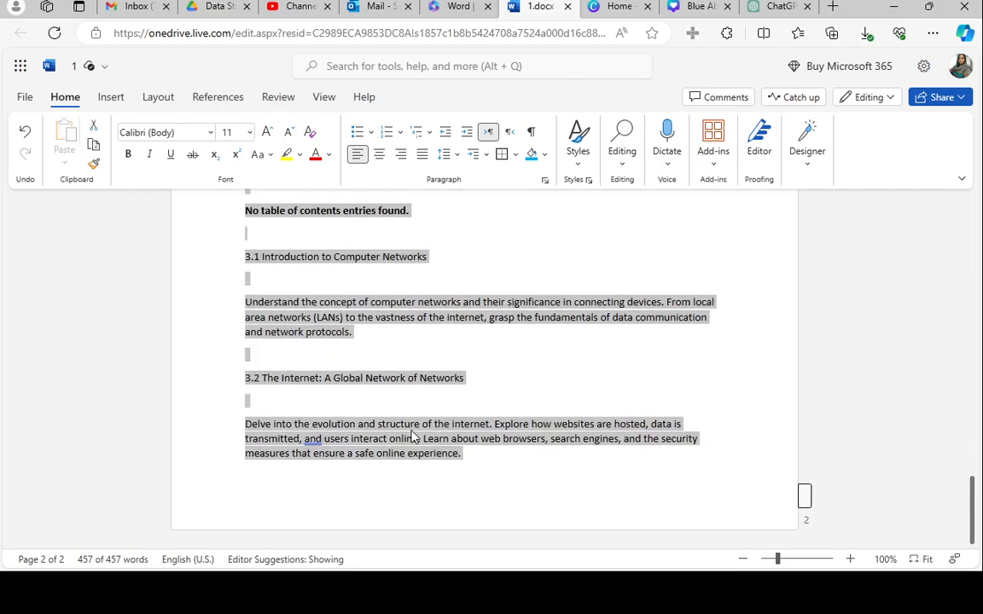
{"action": "scroll", "coordinate": [413, 435], "scroll_direction": "up", "scroll_amount": 15}
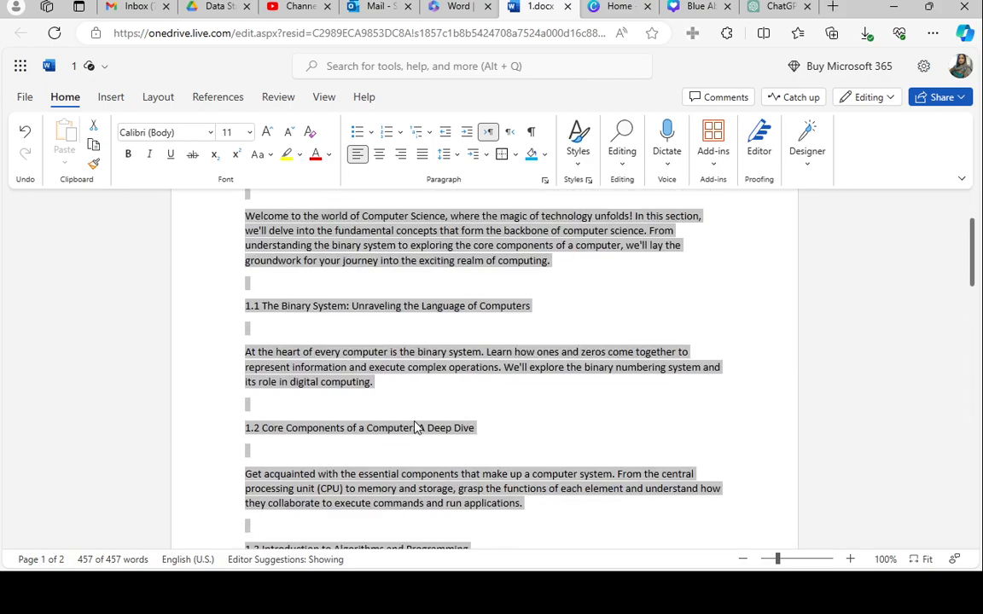
{"action": "scroll", "coordinate": [415, 427], "scroll_direction": "up", "scroll_amount": 3}
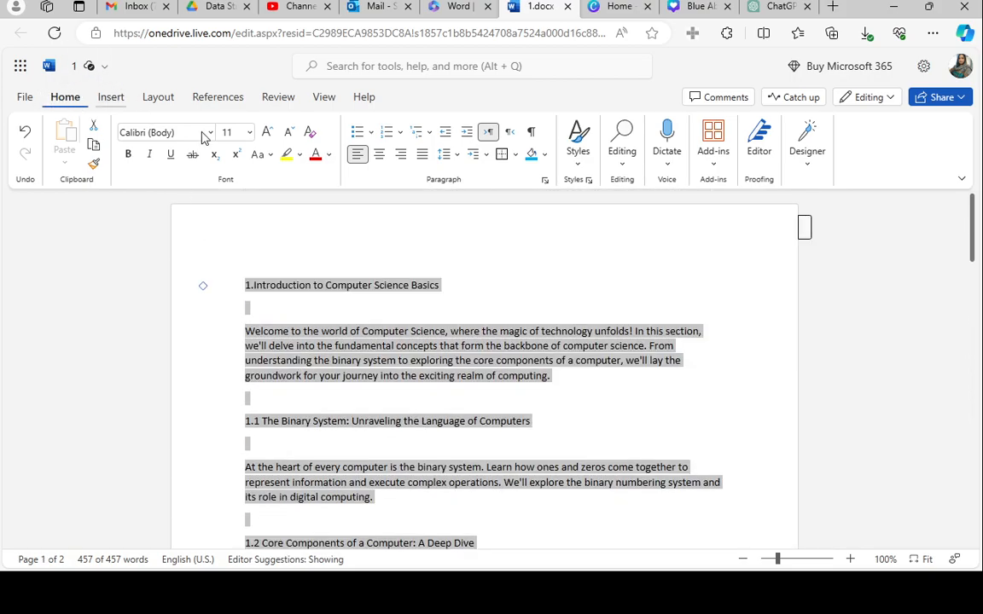
{"action": "left_click", "coordinate": [588, 182]}
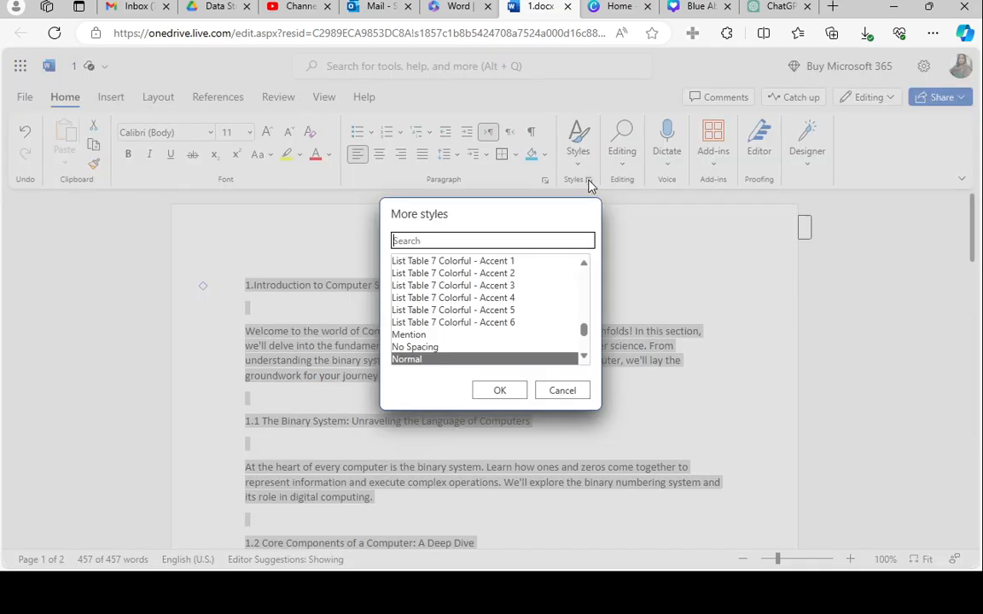
{"action": "left_click", "coordinate": [585, 356]}
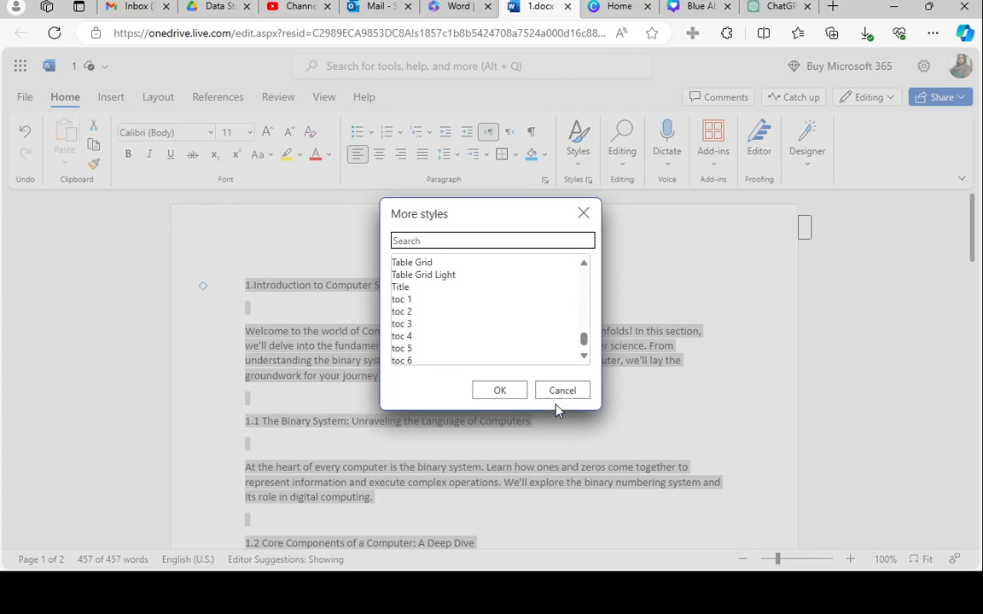
{"action": "left_click", "coordinate": [561, 395]}
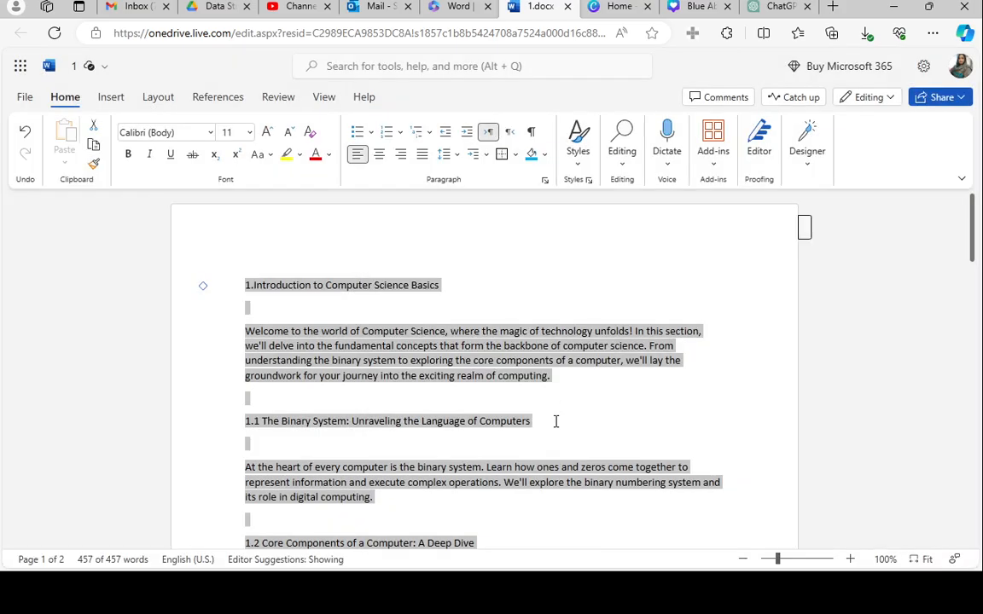
{"action": "left_click", "coordinate": [556, 421]}
Apply the Heading 1 style to the section title "1.Introduction to Computer Science Basics"
{"action": "left_click_drag", "start_coordinate": [444, 285], "coordinate": [240, 288]}
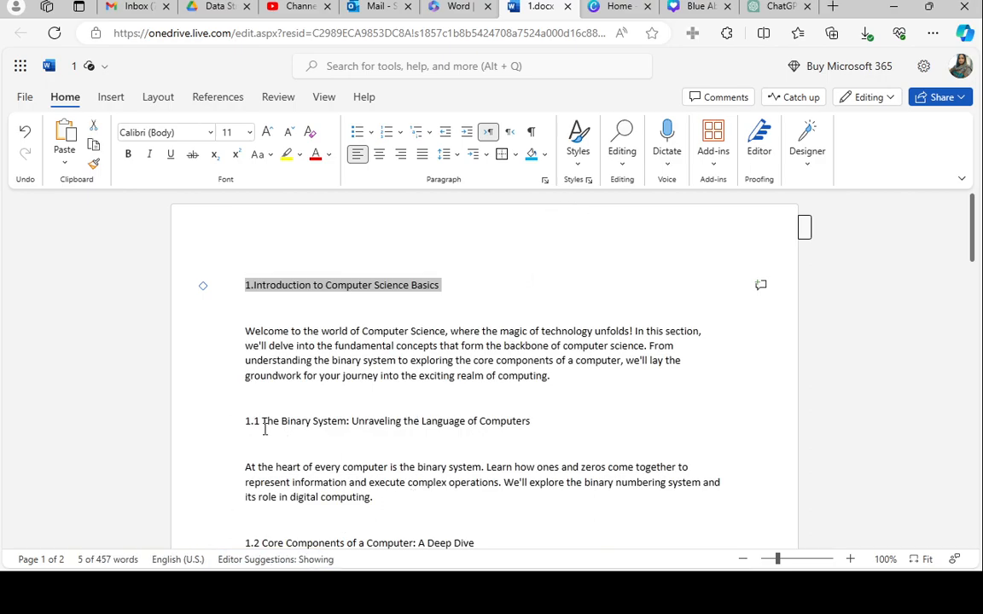
{"action": "left_click", "coordinate": [465, 310]}
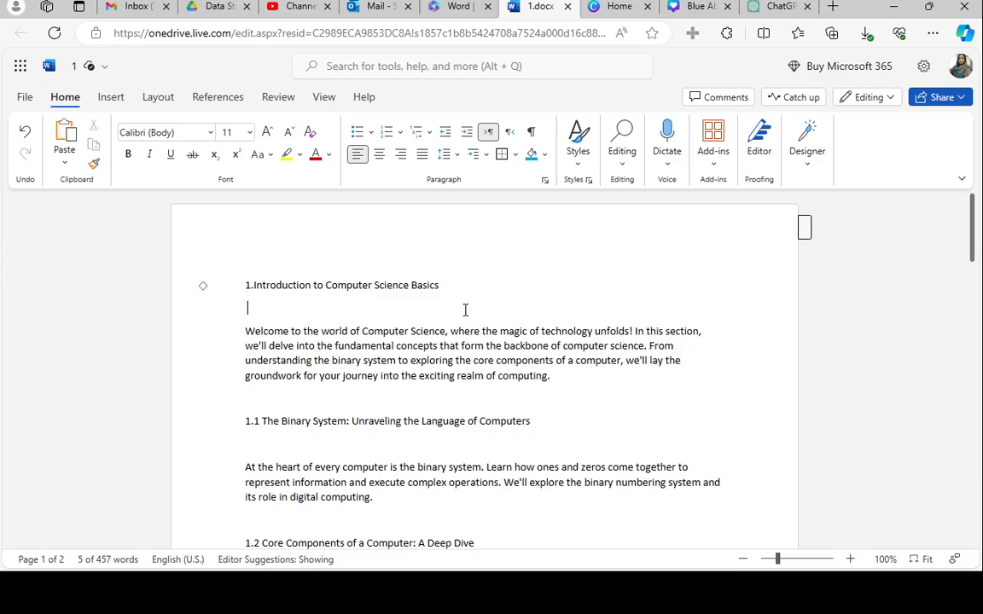
{"action": "left_click_drag", "start_coordinate": [441, 283], "coordinate": [243, 285]}
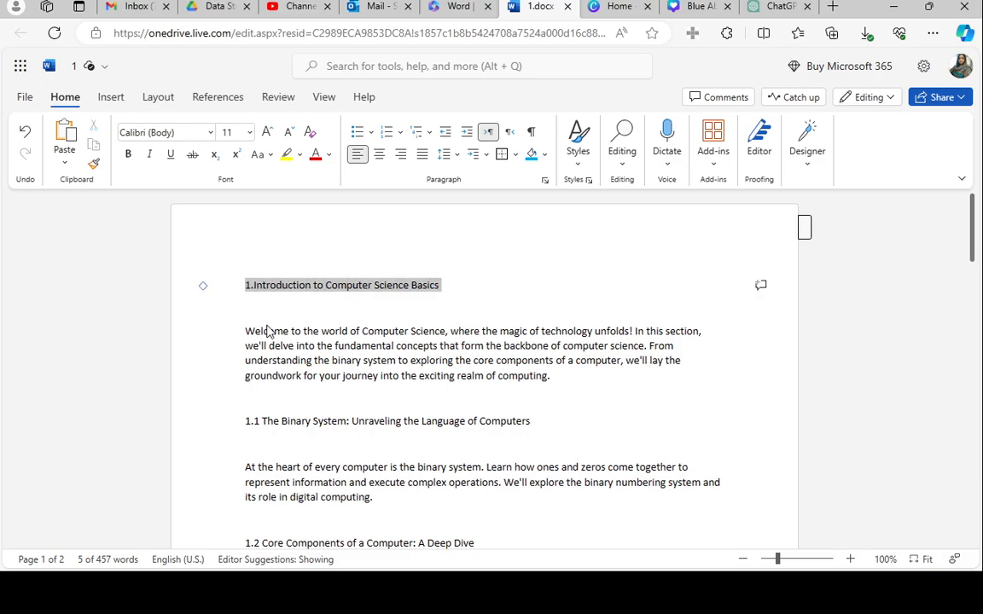
{"action": "left_click", "coordinate": [589, 181]}
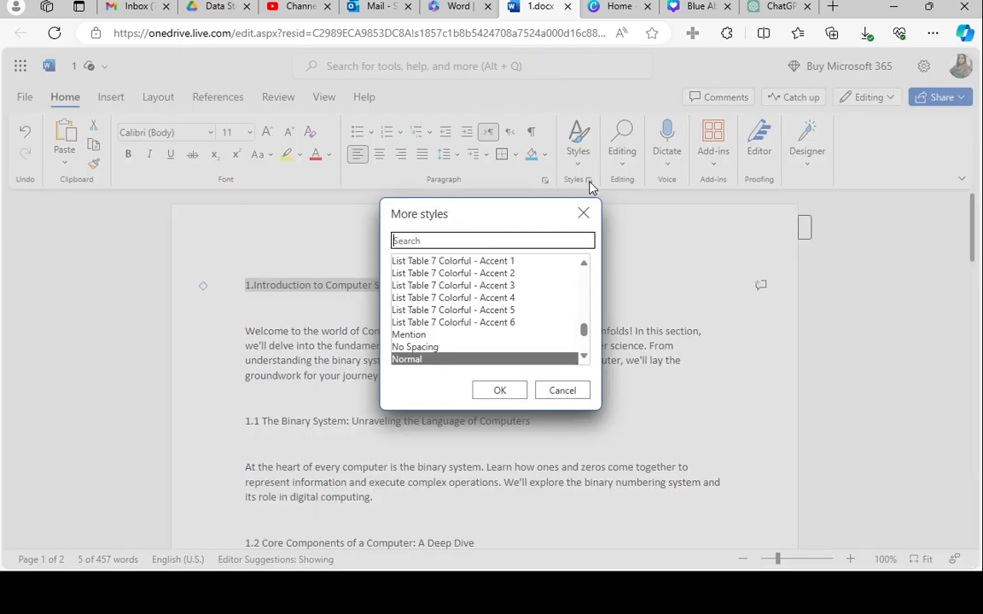
{"action": "left_click_drag", "start_coordinate": [585, 329], "coordinate": [604, 331]}
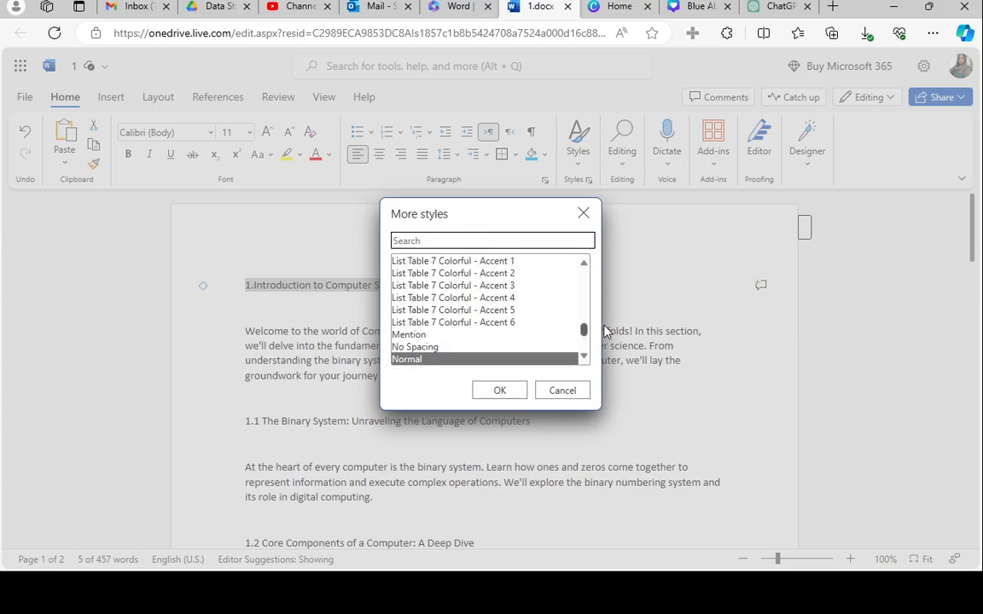
{"action": "scroll", "coordinate": [527, 342], "scroll_direction": "down", "scroll_amount": 6}
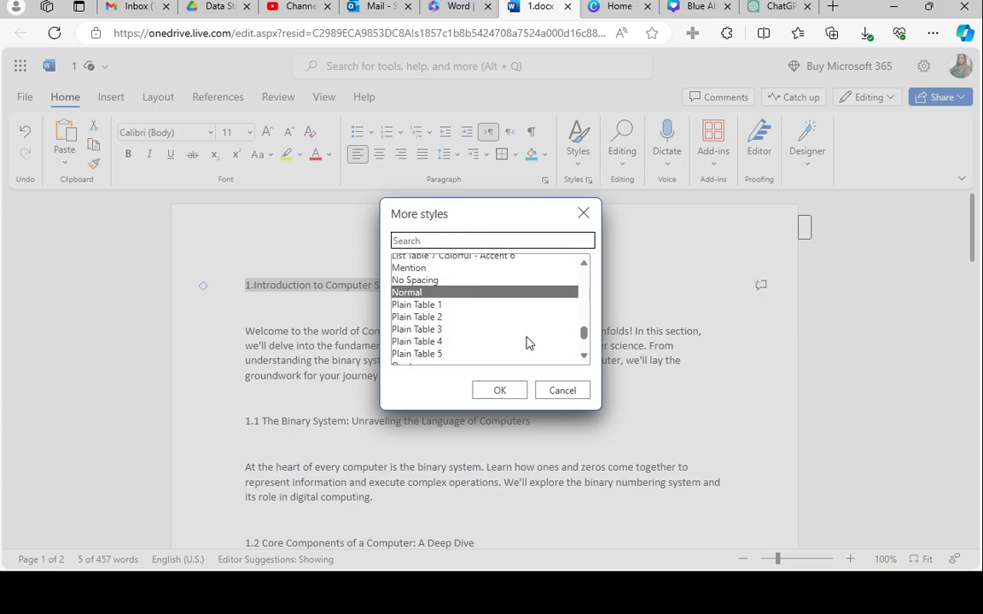
{"action": "scroll", "coordinate": [526, 342], "scroll_direction": "down", "scroll_amount": 2}
{"action": "scroll", "coordinate": [527, 342], "scroll_direction": "up", "scroll_amount": 8}
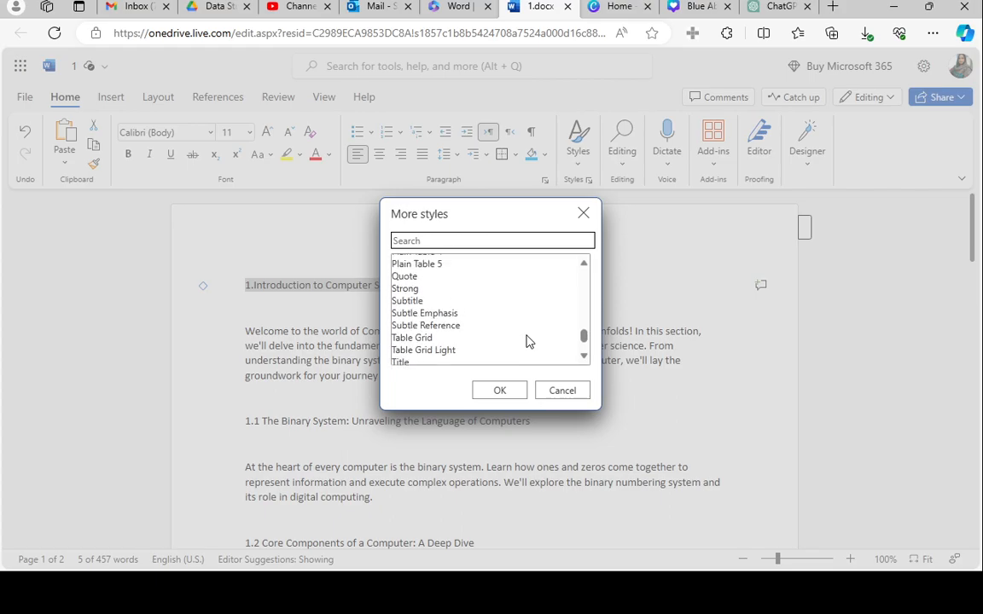
{"action": "left_click", "coordinate": [453, 240]}
{"action": "type", "text": "Header"}
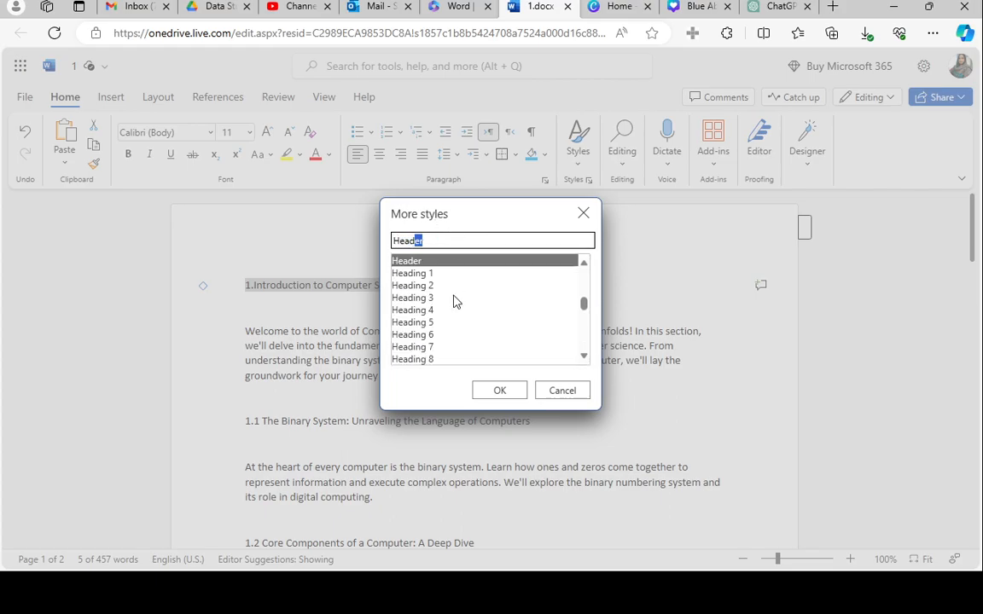
{"action": "left_click", "coordinate": [427, 274]}
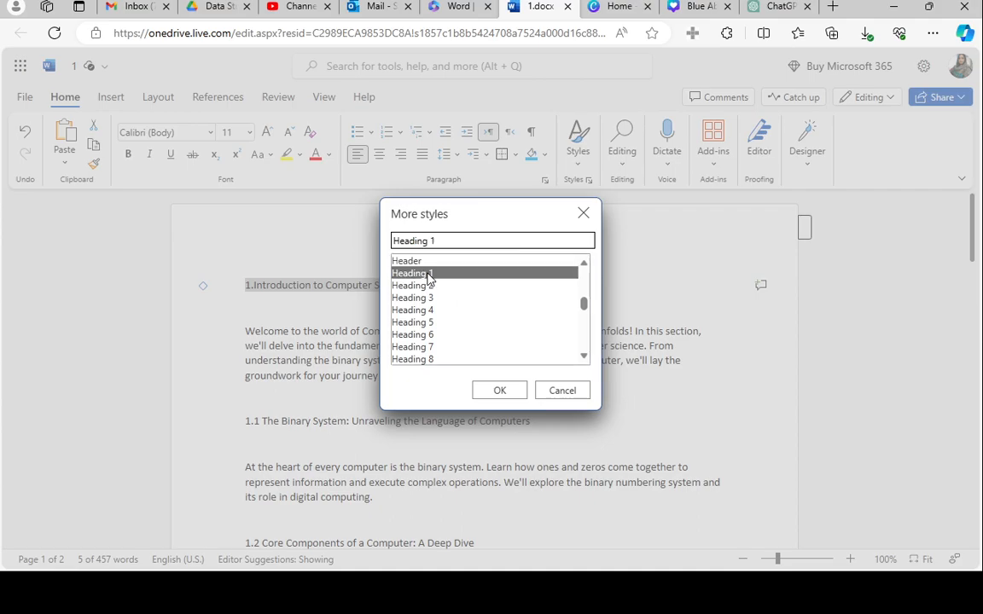
{"action": "left_click", "coordinate": [499, 391]}
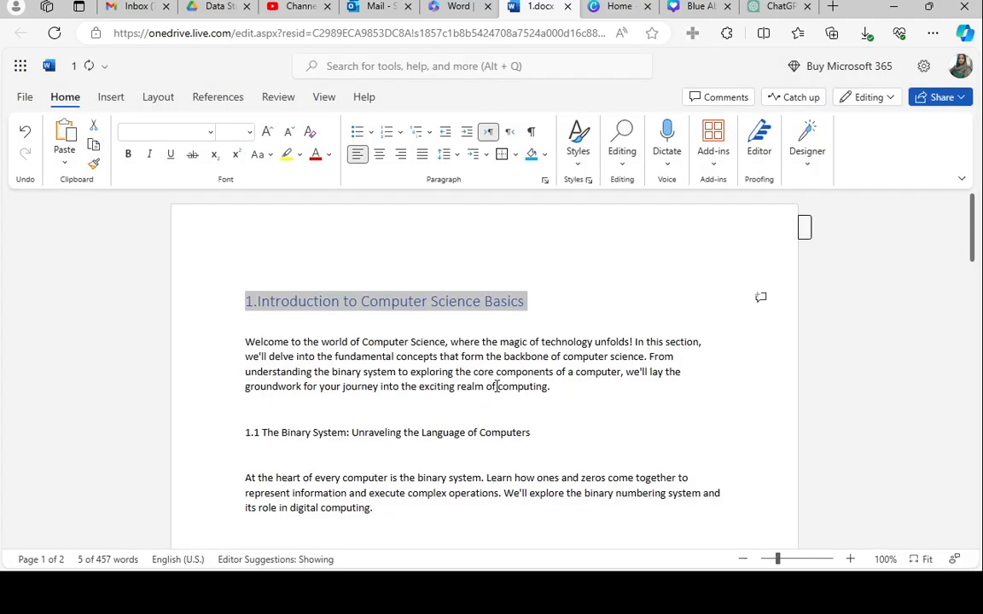
Apply the Heading 2 style to the subsection title "1.1 The Binary System: Unraveling the Language of Computers"
{"action": "left_click", "coordinate": [246, 436]}
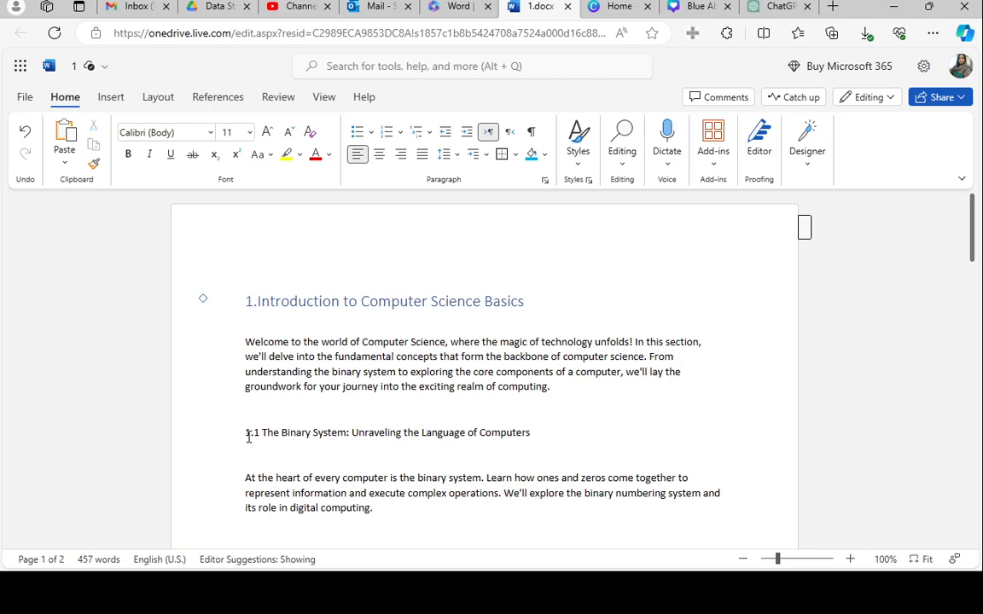
{"action": "left_click_drag", "start_coordinate": [247, 436], "coordinate": [554, 447]}
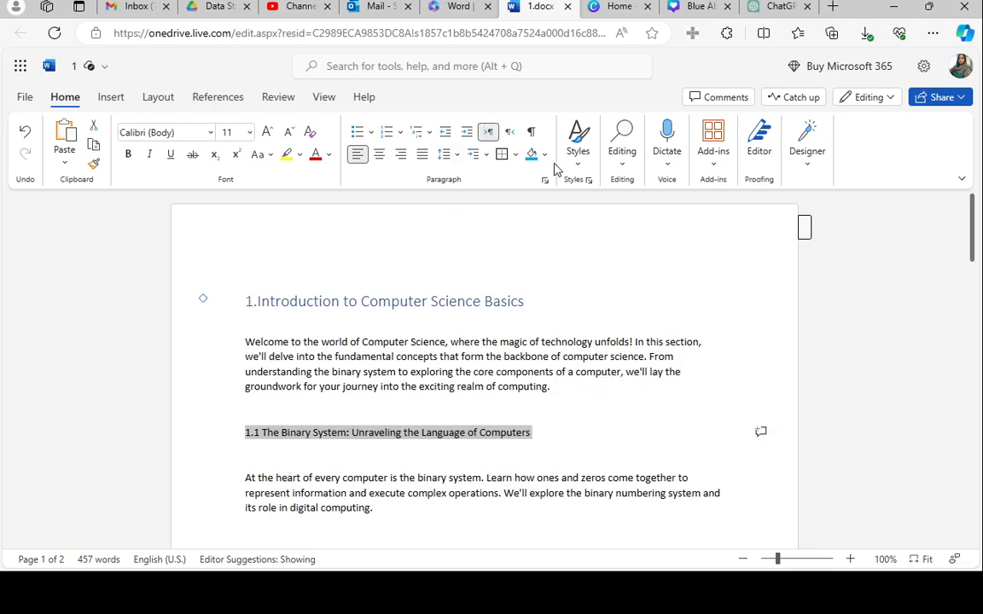
{"action": "left_click", "coordinate": [588, 181]}
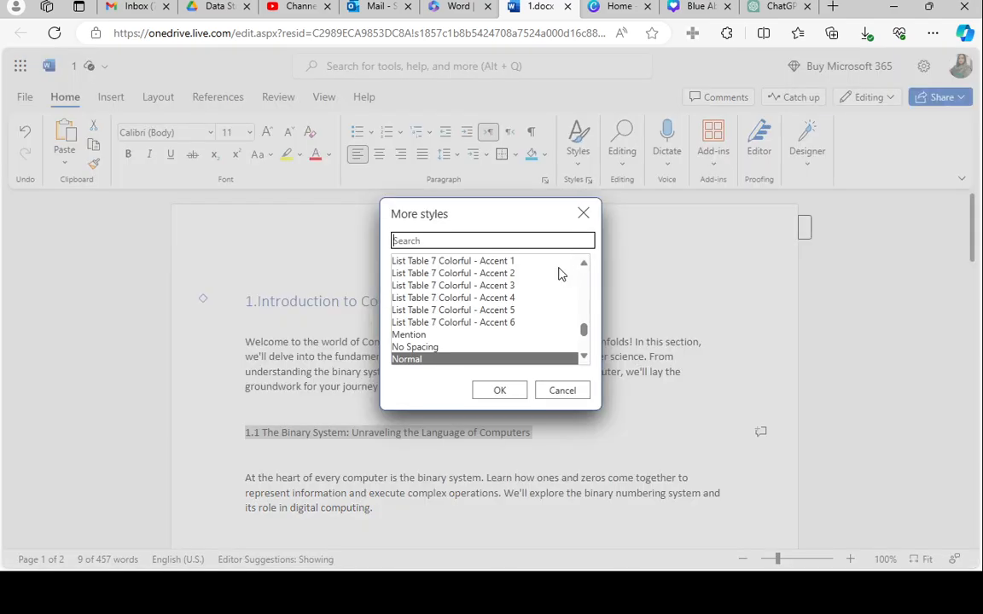
{"action": "type", "text": "Header"}
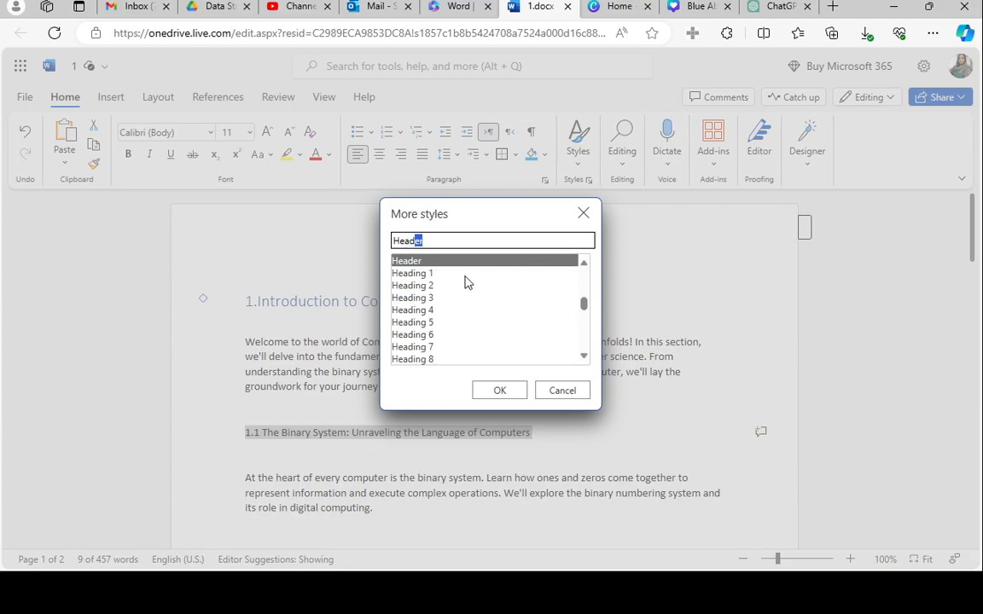
{"action": "left_click", "coordinate": [451, 286]}
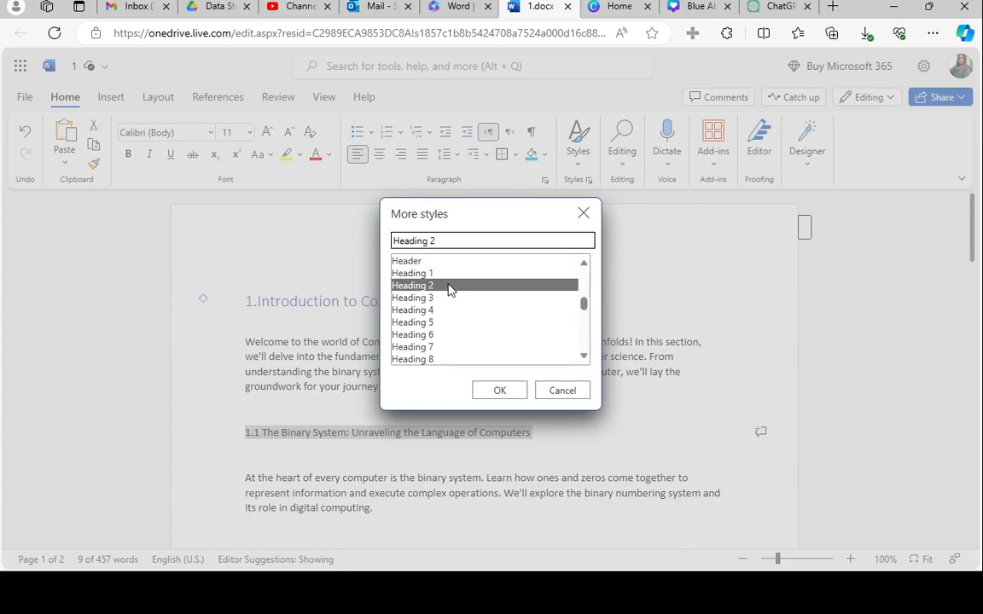
{"action": "left_click", "coordinate": [499, 391]}
Apply the Heading 3 style to the words "binary system" in the first sentence under section 1.1
{"action": "scroll", "coordinate": [570, 520], "scroll_direction": "down", "scroll_amount": 2}
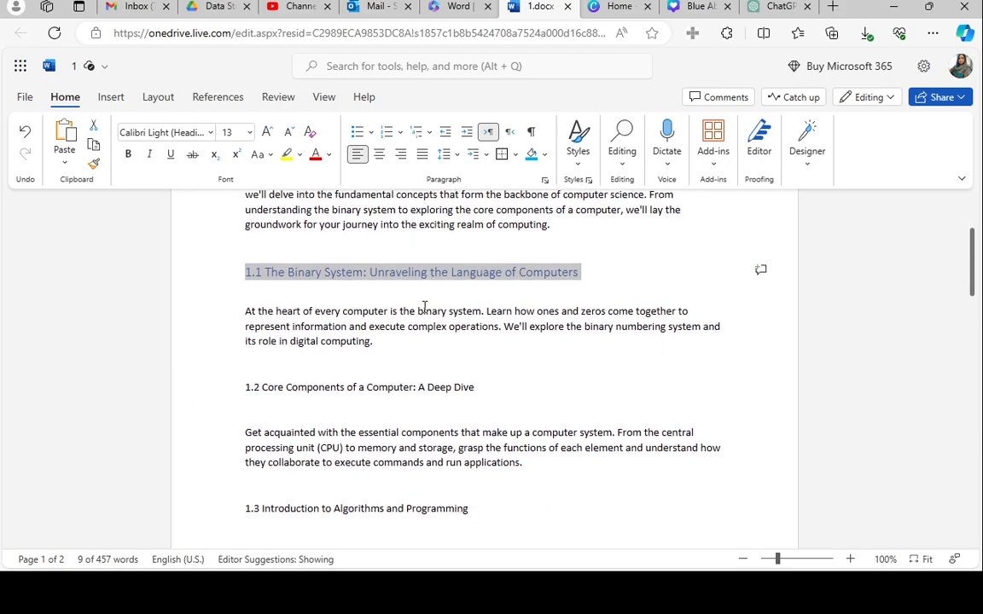
{"action": "left_click_drag", "start_coordinate": [417, 311], "coordinate": [480, 315]}
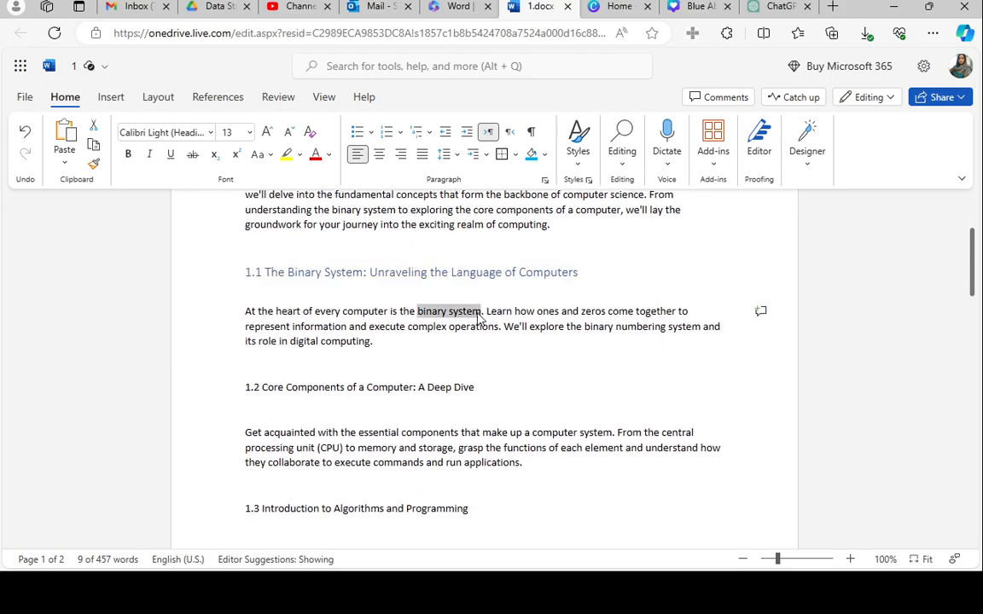
{"action": "left_click", "coordinate": [588, 180]}
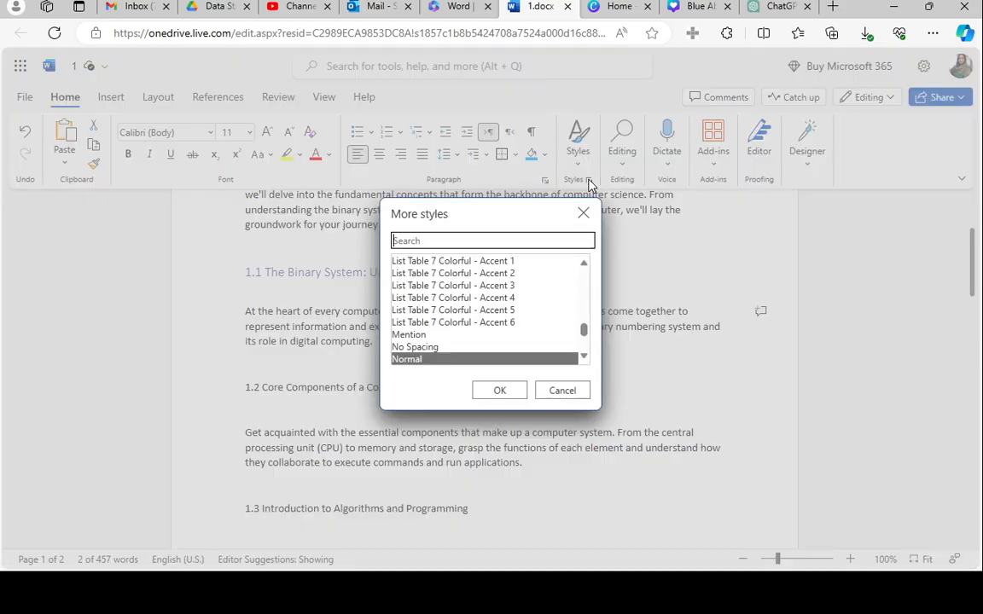
{"action": "left_click", "coordinate": [508, 237]}
{"action": "type", "text": "hea"}
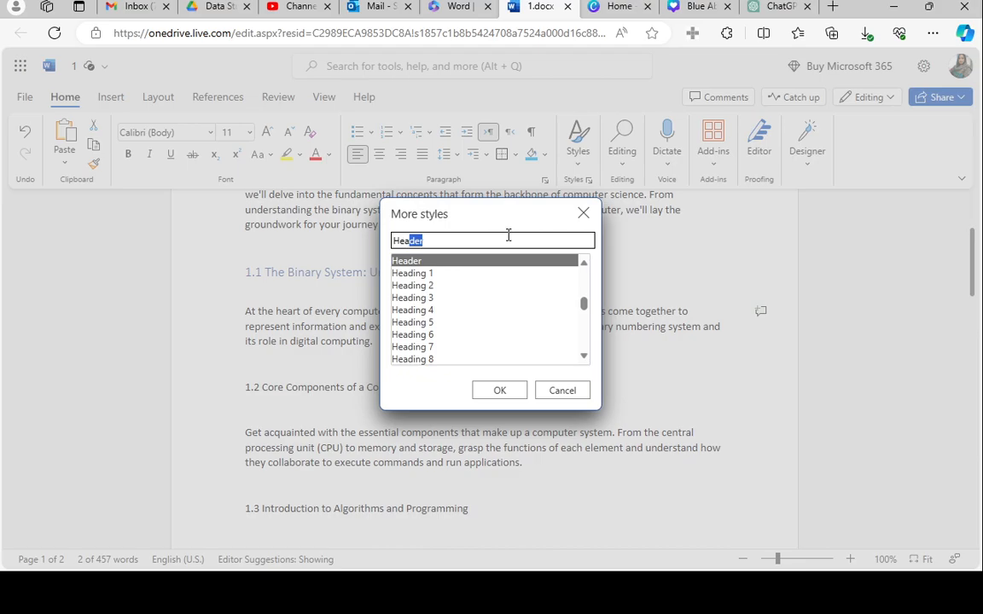
{"action": "left_click", "coordinate": [412, 298]}
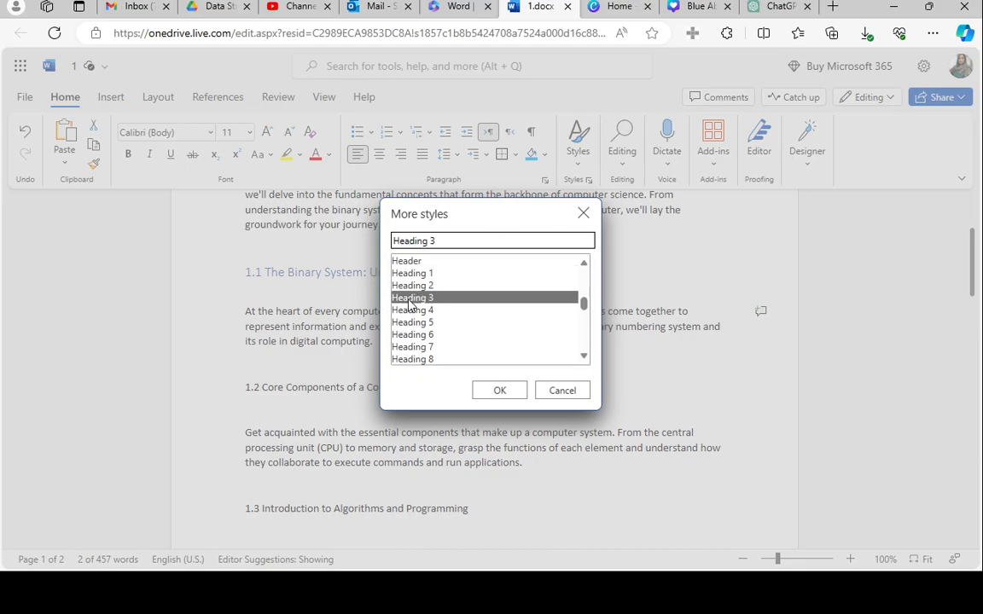
{"action": "left_click", "coordinate": [499, 390]}
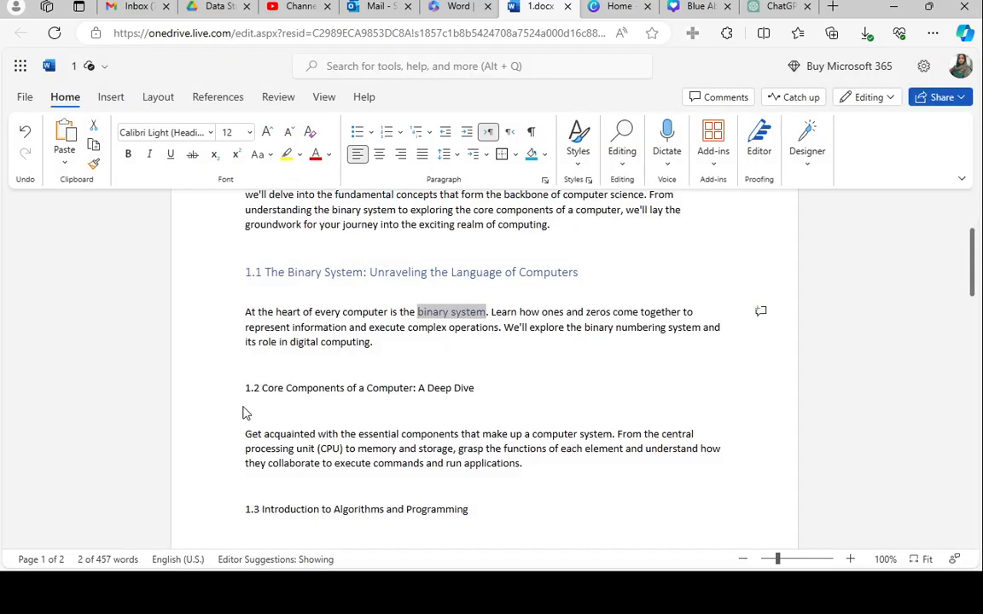
Apply the Heading 2 style to the subsection title "1.2 Core Components of a Computer: A Deep Dive"
{"action": "left_click_drag", "start_coordinate": [248, 390], "coordinate": [519, 384]}
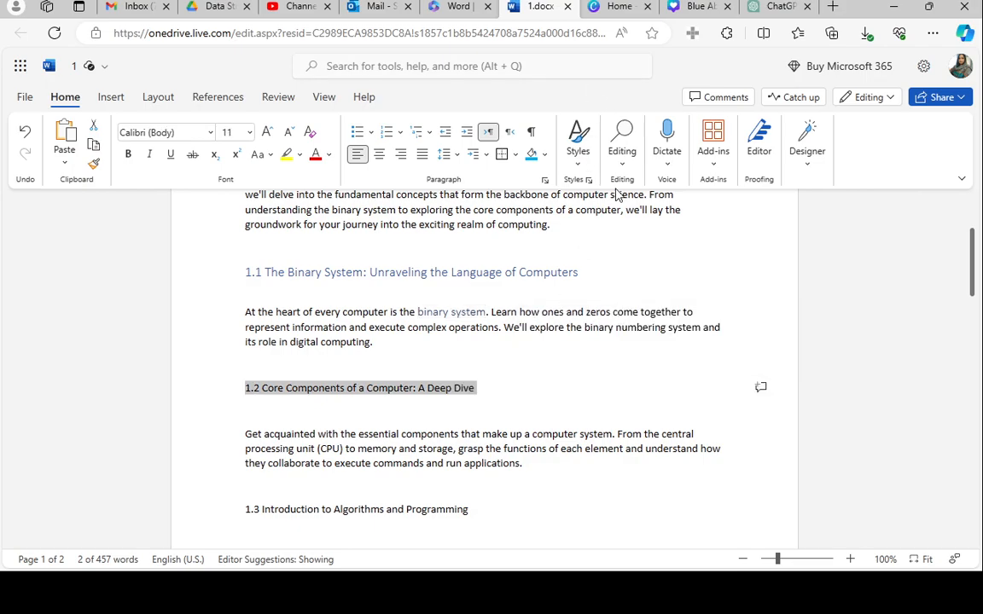
{"action": "left_click", "coordinate": [588, 179]}
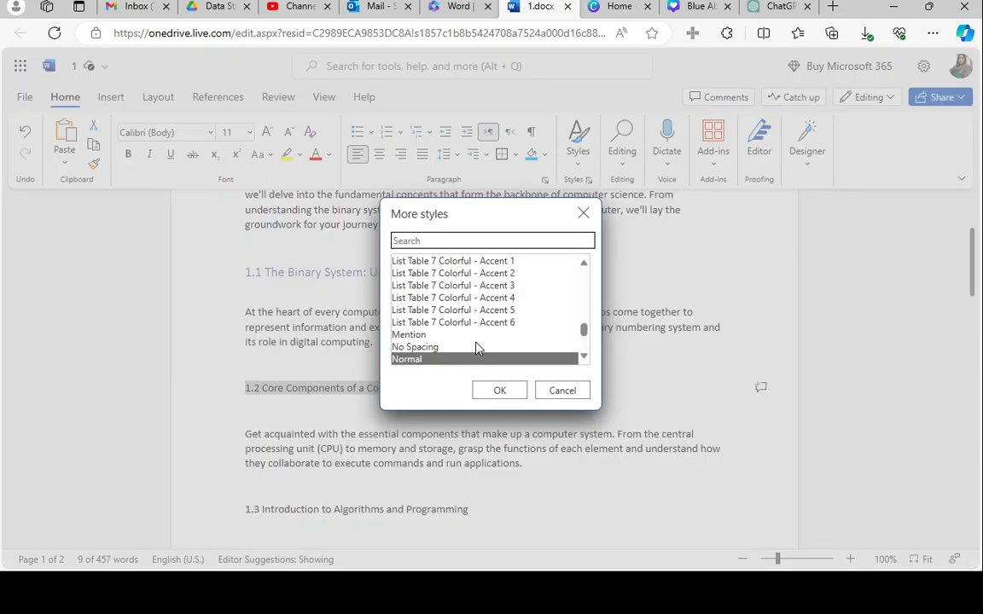
{"action": "type", "text": "Header"}
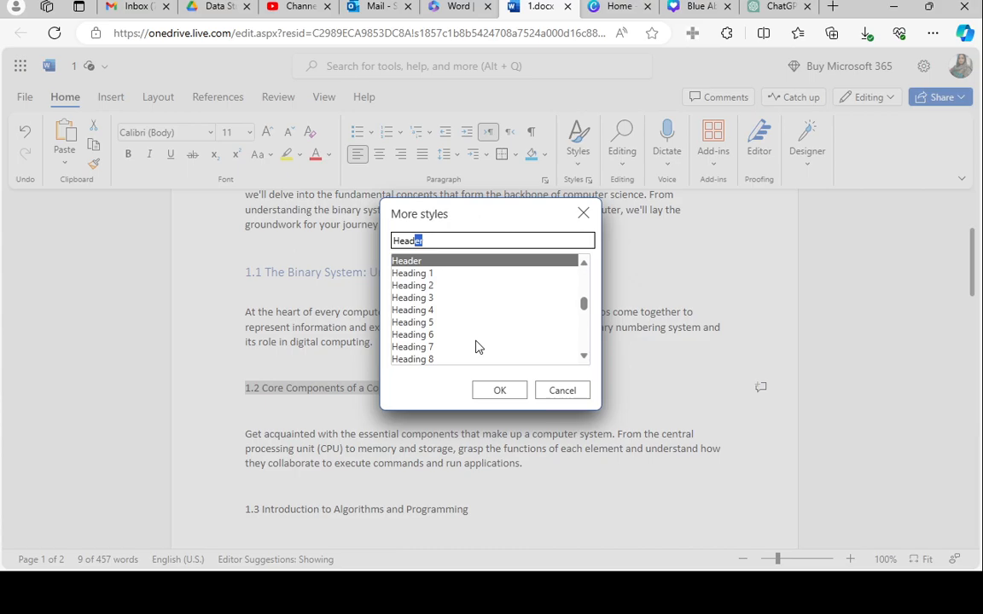
{"action": "left_click", "coordinate": [415, 286]}
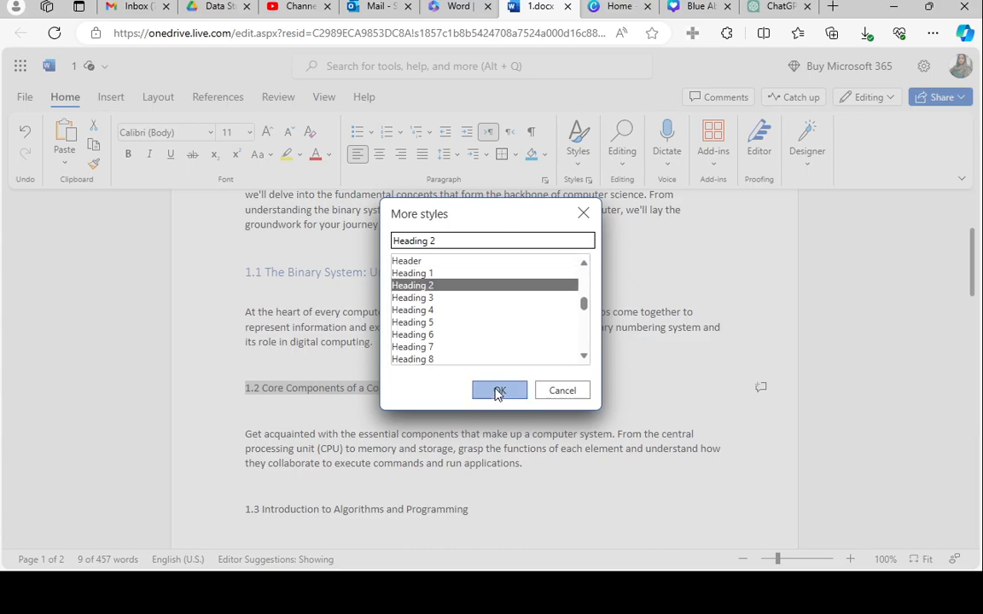
{"action": "left_click", "coordinate": [499, 390]}
Apply the Heading 2 style to the subsection title "1.3 Introduction to Algorithms and Programming"
{"action": "left_click_drag", "start_coordinate": [246, 507], "coordinate": [476, 433]}
{"action": "scroll", "coordinate": [483, 388], "scroll_direction": "up", "scroll_amount": 5}
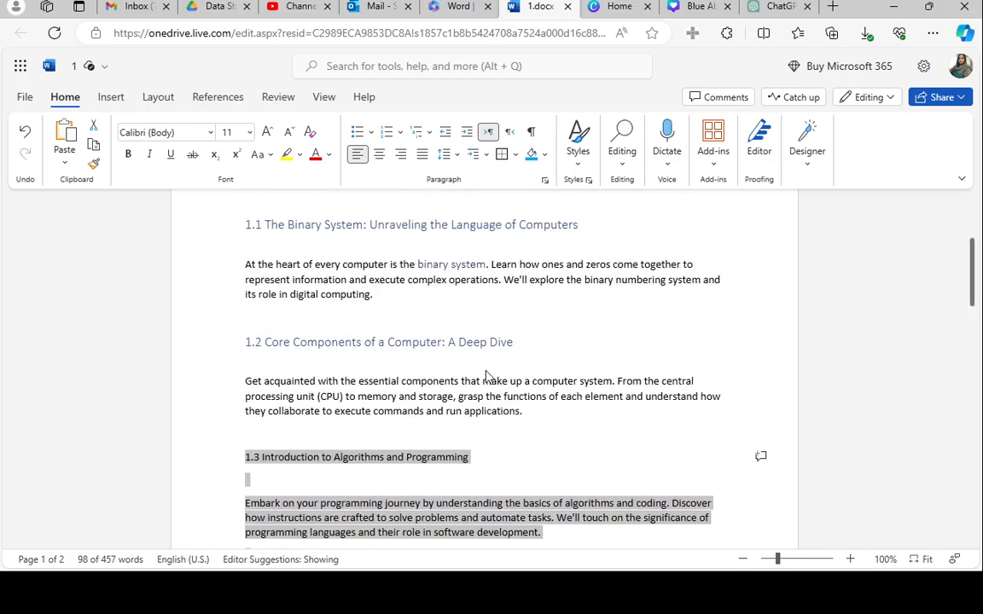
{"action": "left_click", "coordinate": [491, 436]}
{"action": "left_click_drag", "start_coordinate": [473, 461], "coordinate": [244, 467]}
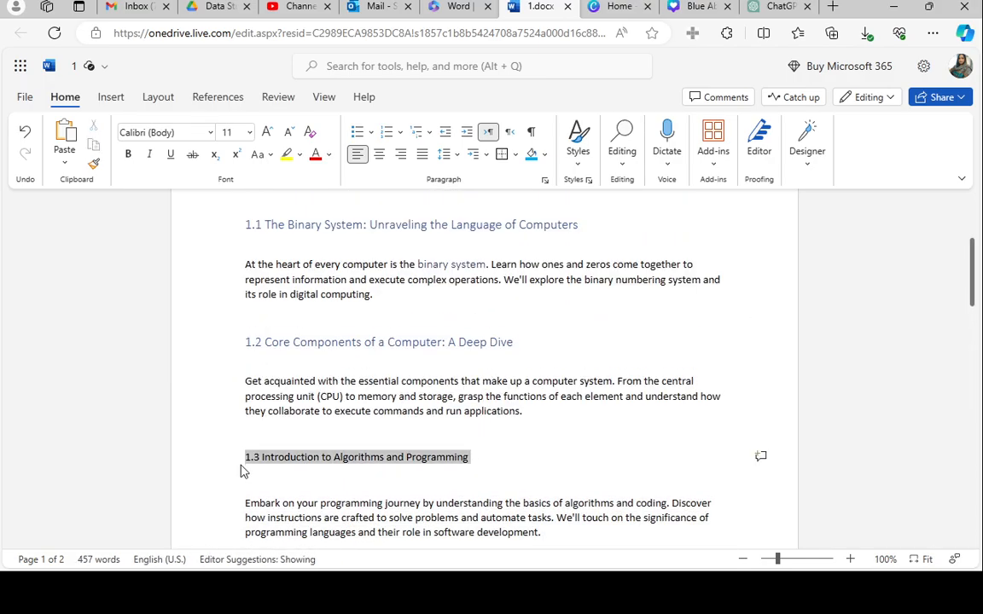
{"action": "left_click", "coordinate": [589, 180]}
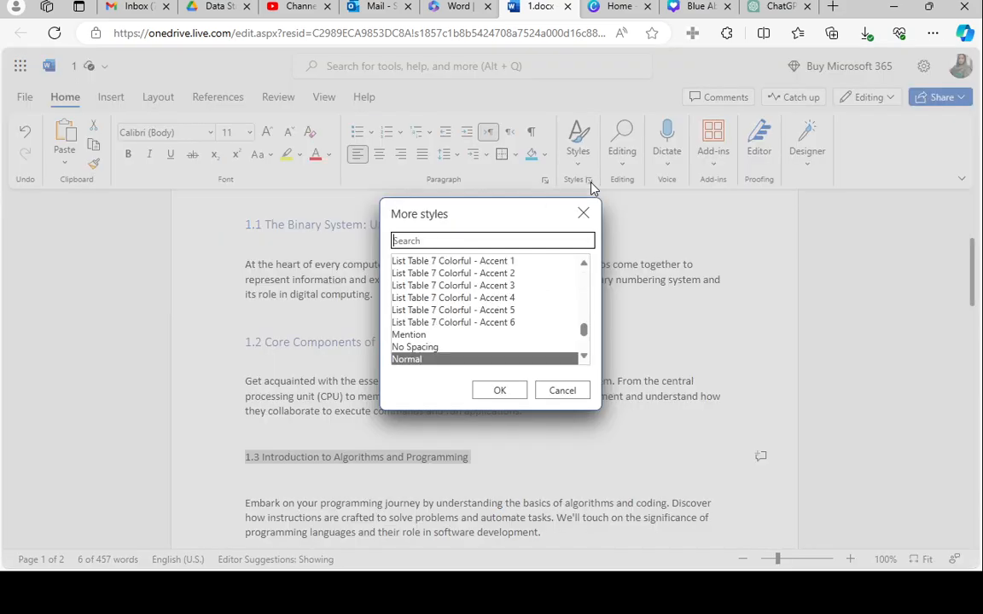
{"action": "type", "text": "Header"}
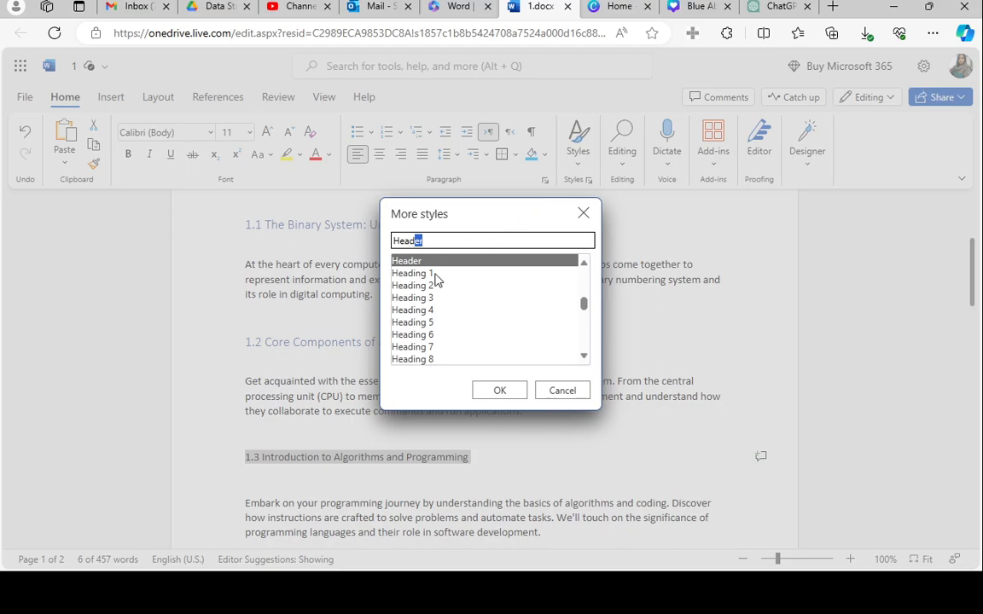
{"action": "left_click", "coordinate": [432, 286]}
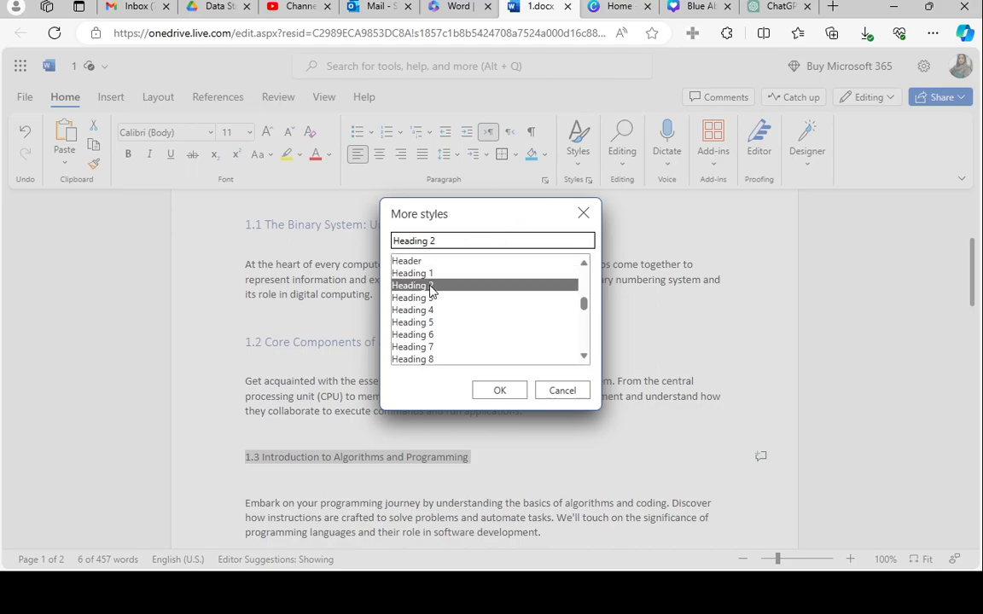
{"action": "left_click", "coordinate": [499, 391]}
Apply the Heading 1 style to the section title "2 Software and Operating Systems"
{"action": "scroll", "coordinate": [484, 430], "scroll_direction": "down", "scroll_amount": 2}
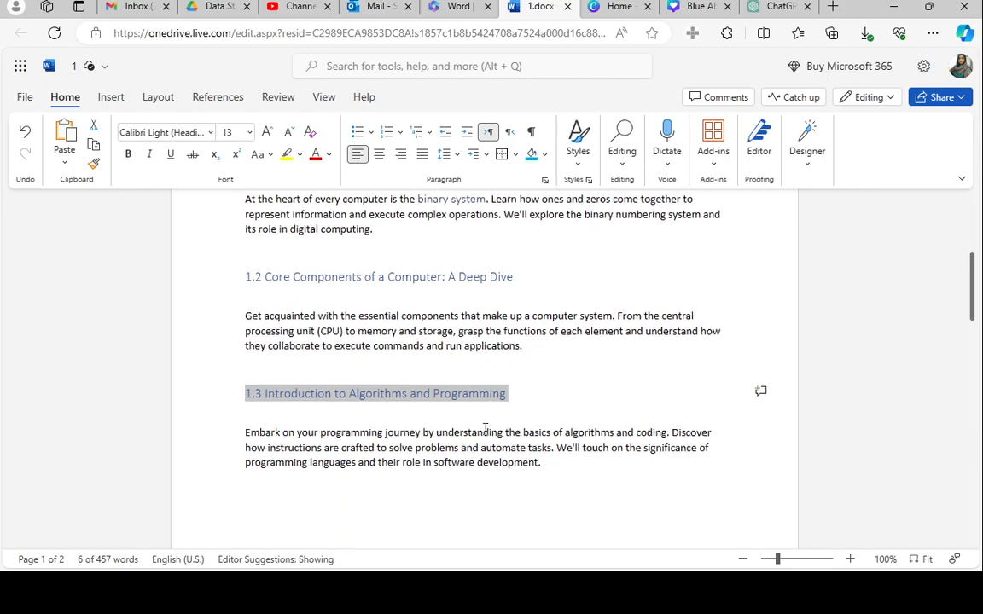
{"action": "scroll", "coordinate": [496, 458], "scroll_direction": "down", "scroll_amount": 2}
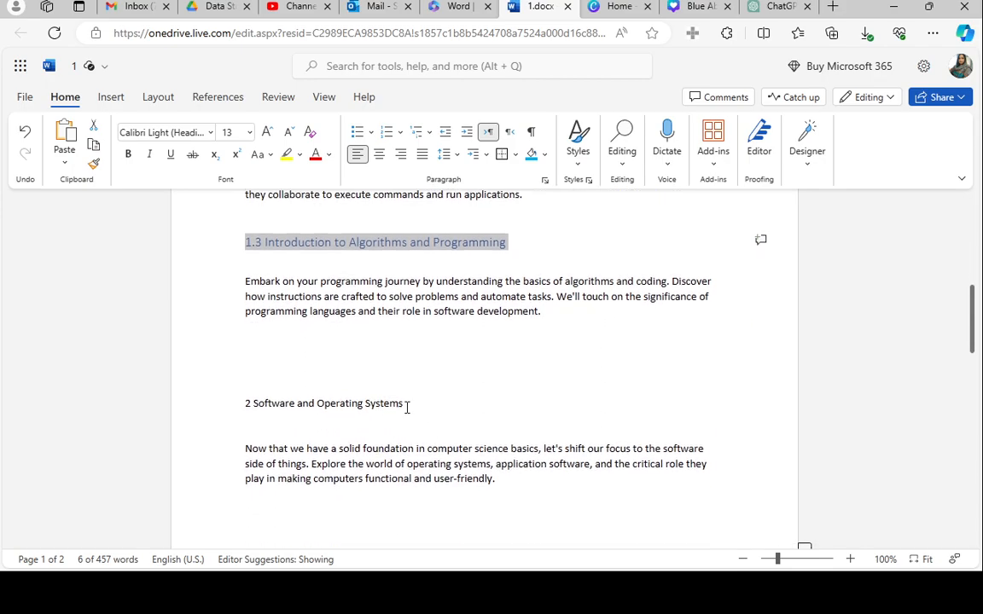
{"action": "left_click_drag", "start_coordinate": [408, 407], "coordinate": [239, 410]}
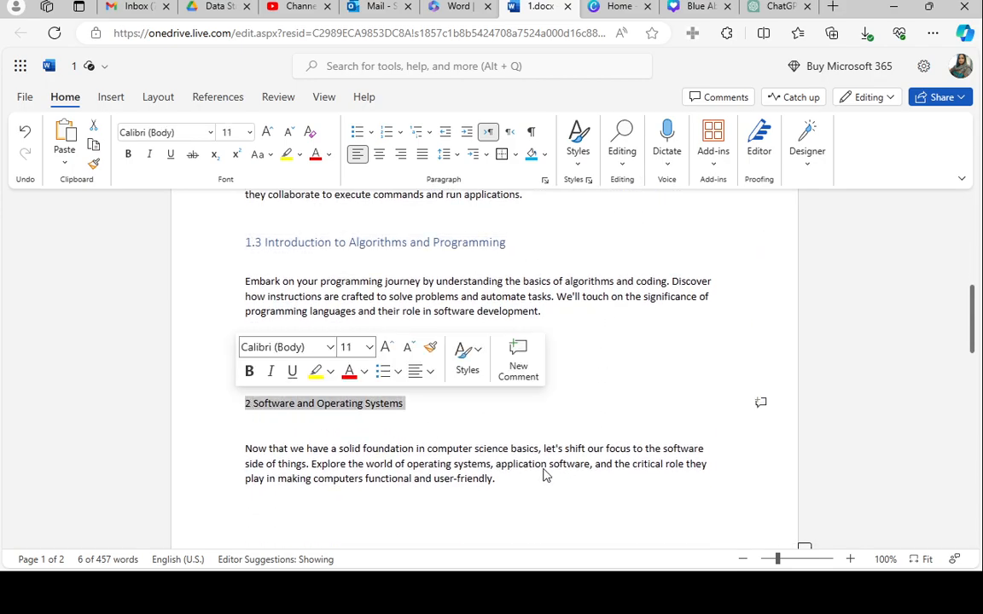
{"action": "left_click", "coordinate": [588, 180]}
{"action": "type", "text": "Header"}
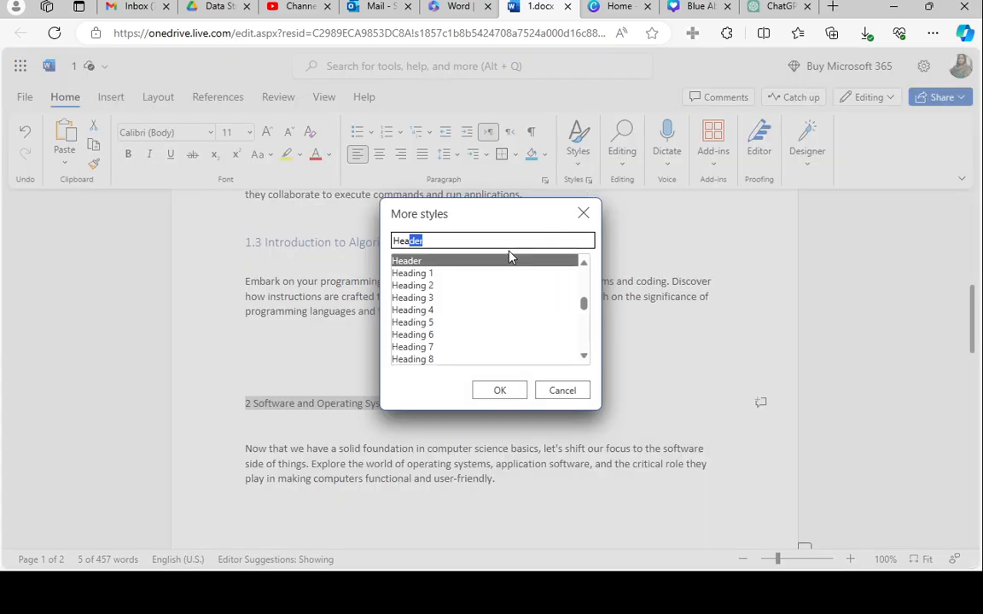
{"action": "left_click", "coordinate": [423, 274]}
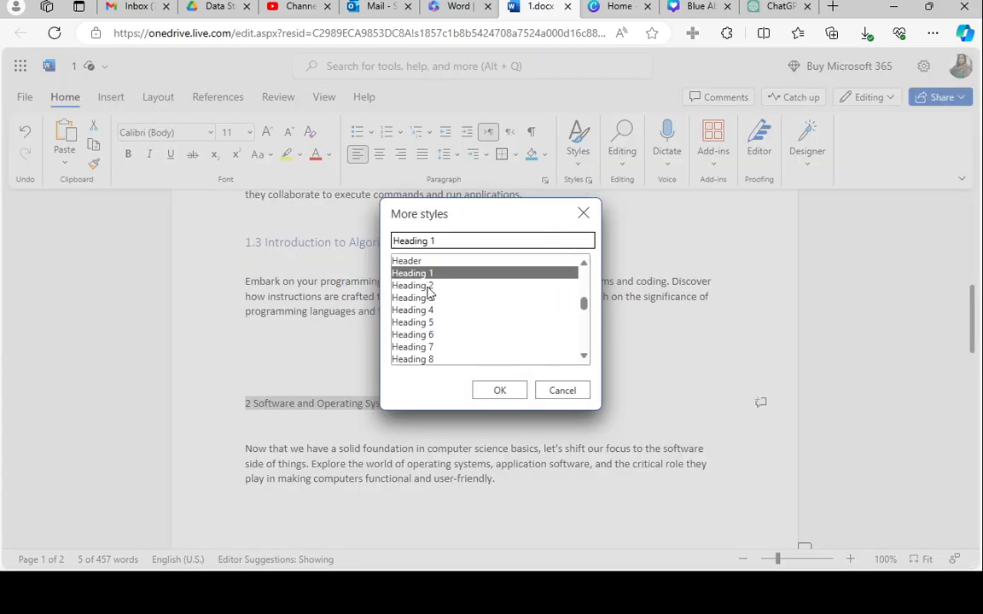
{"action": "left_click", "coordinate": [497, 391]}
Apply the Heading 2 style to the subsection title "2.1 Operating Systems: The Brain of Your Computer"
{"action": "scroll", "coordinate": [544, 366], "scroll_direction": "down", "scroll_amount": 3}
{"action": "scroll", "coordinate": [544, 368], "scroll_direction": "down", "scroll_amount": 1}
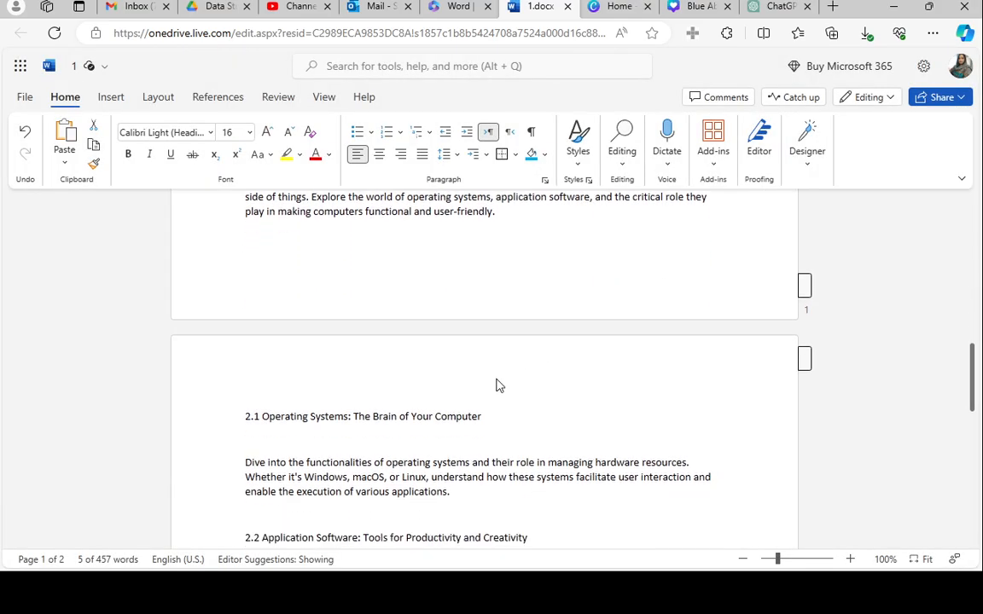
{"action": "left_click_drag", "start_coordinate": [480, 418], "coordinate": [208, 408]}
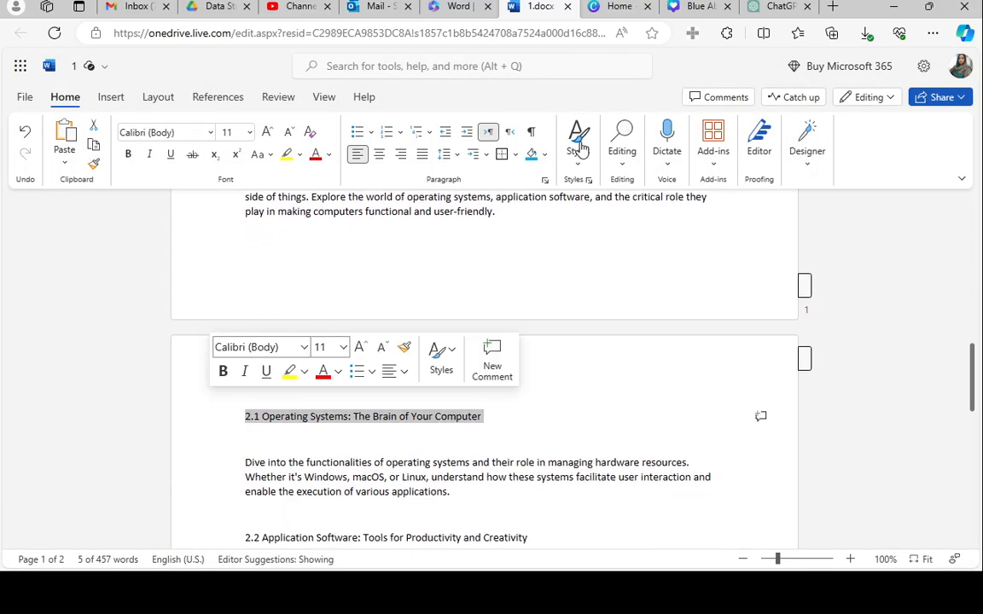
{"action": "left_click", "coordinate": [587, 181]}
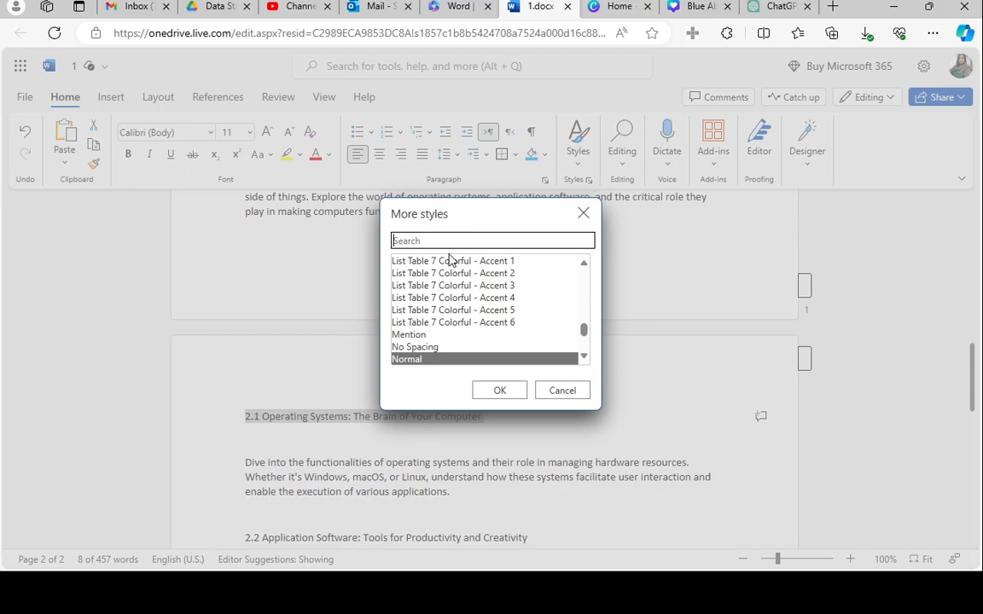
{"action": "type", "text": "Header"}
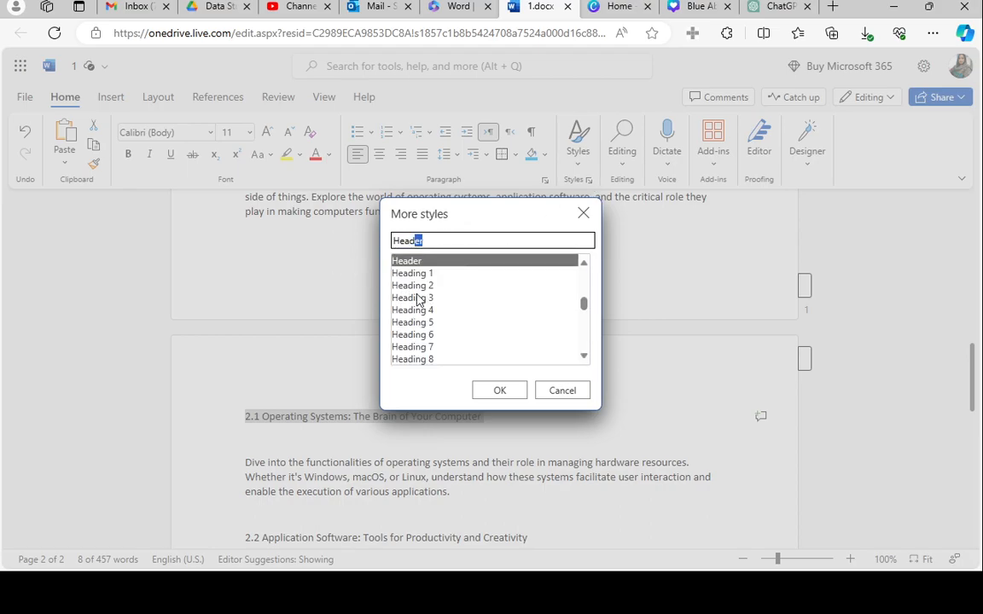
{"action": "left_click", "coordinate": [413, 285]}
{"action": "left_click", "coordinate": [512, 390]}
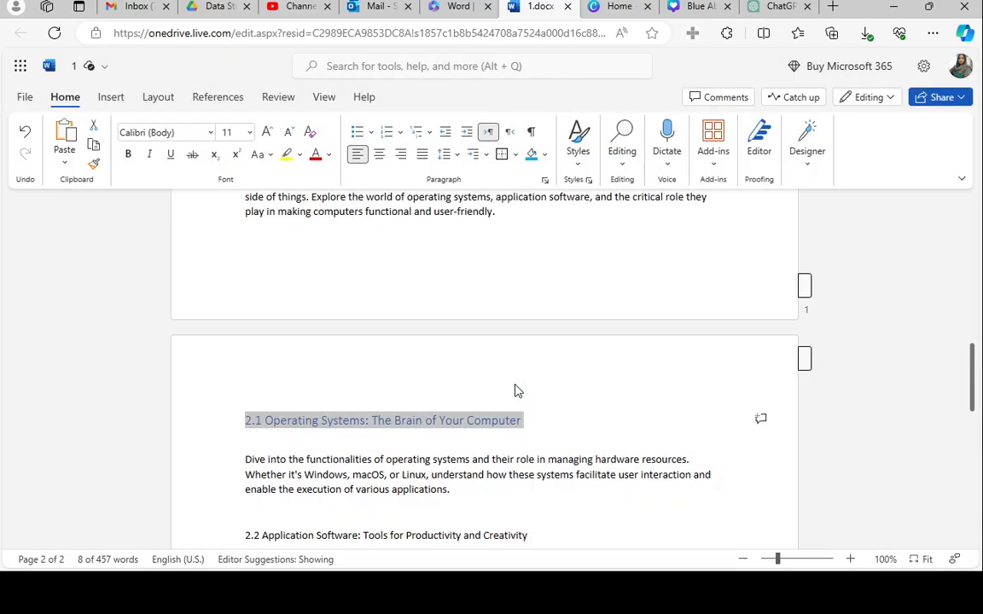
Apply the Heading 2 style to the subsection title "2.2 Application Software: Tools for Productivity and Creativity"
{"action": "scroll", "coordinate": [546, 469], "scroll_direction": "down", "scroll_amount": 3}
{"action": "left_click_drag", "start_coordinate": [535, 378], "coordinate": [247, 376]}
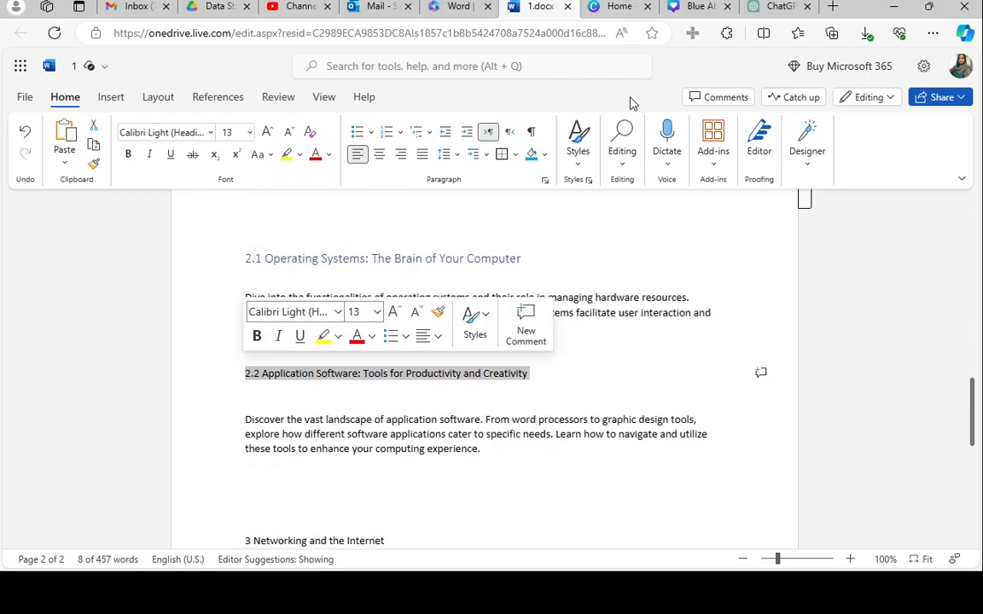
{"action": "left_click", "coordinate": [587, 180]}
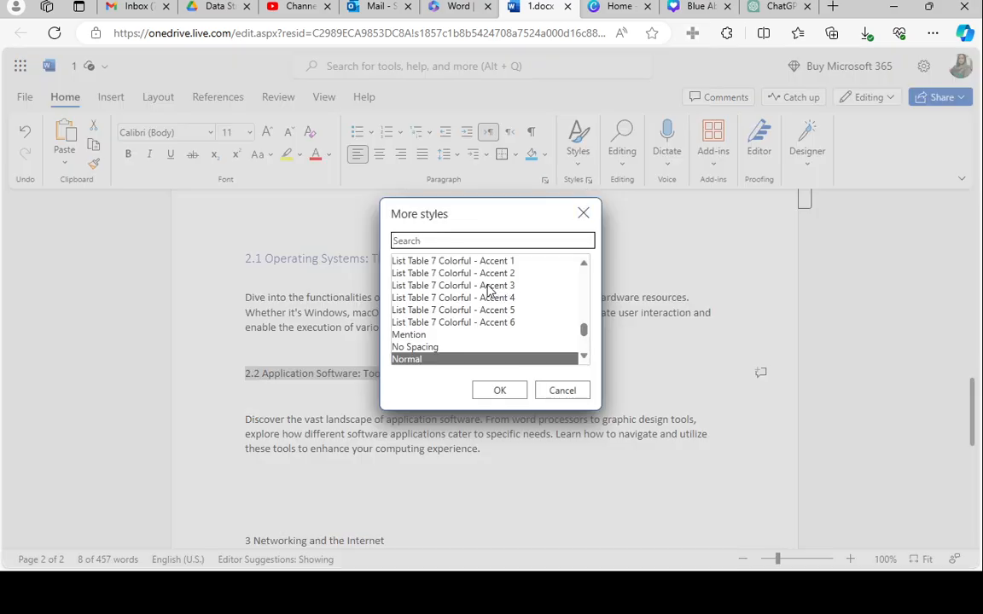
{"action": "type", "text": "Header"}
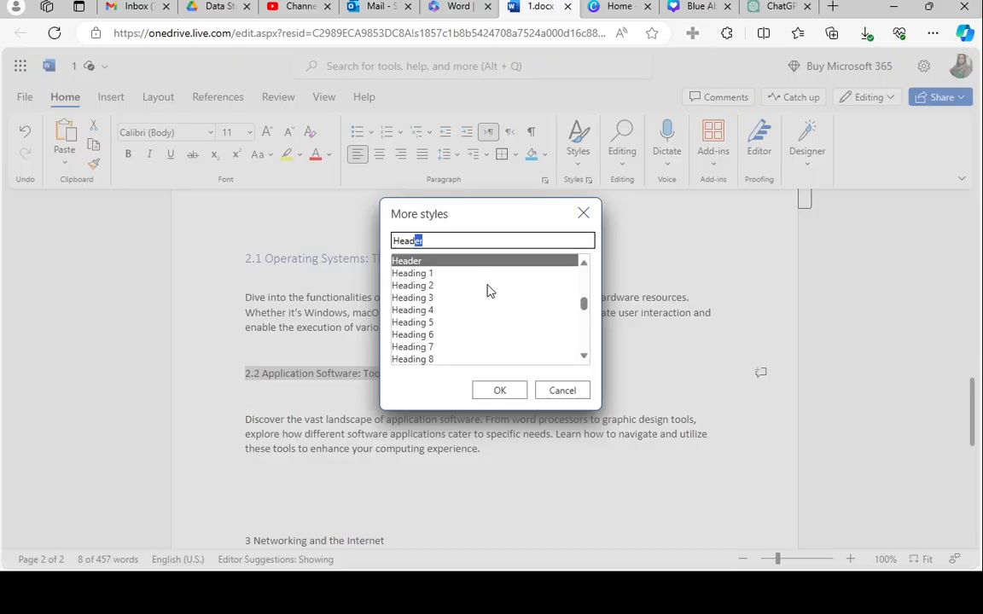
{"action": "left_click", "coordinate": [443, 285]}
{"action": "left_click", "coordinate": [502, 390]}
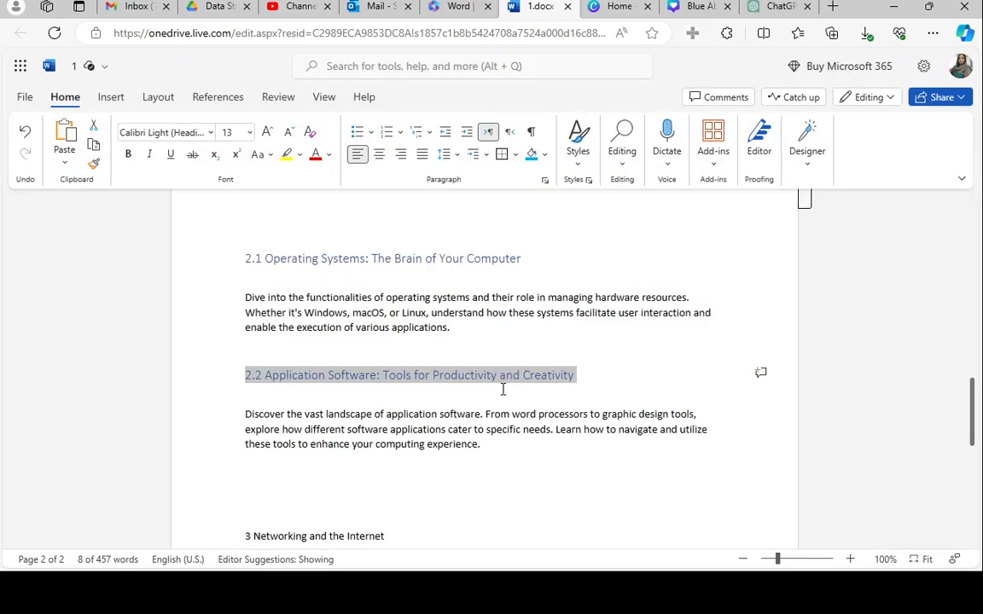
Apply the Heading 3 style to the words "Discover the vast landscape of application software" under section 2.2
{"action": "scroll", "coordinate": [443, 413], "scroll_direction": "down", "scroll_amount": 1}
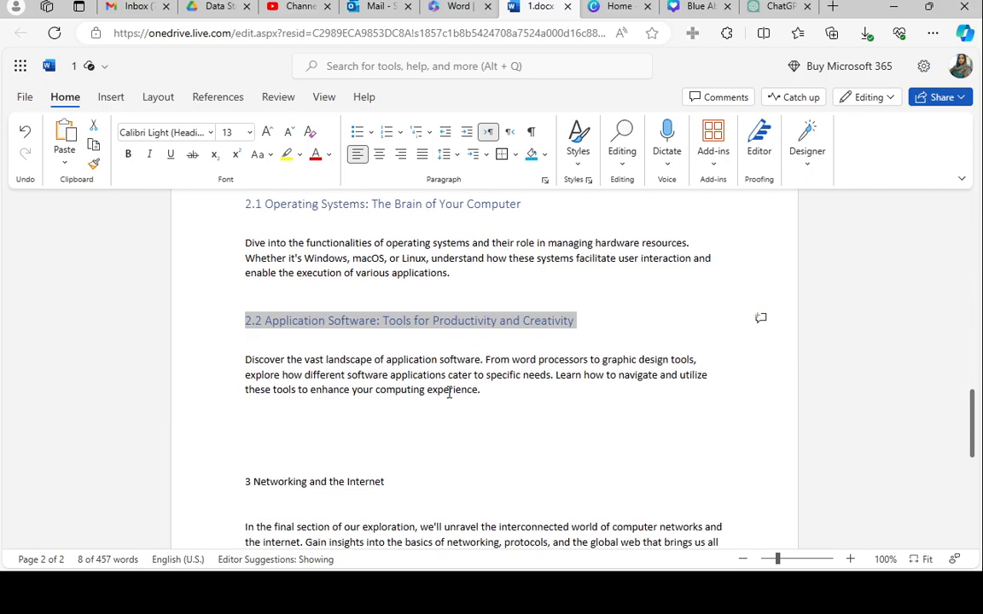
{"action": "left_click_drag", "start_coordinate": [387, 360], "coordinate": [485, 368]}
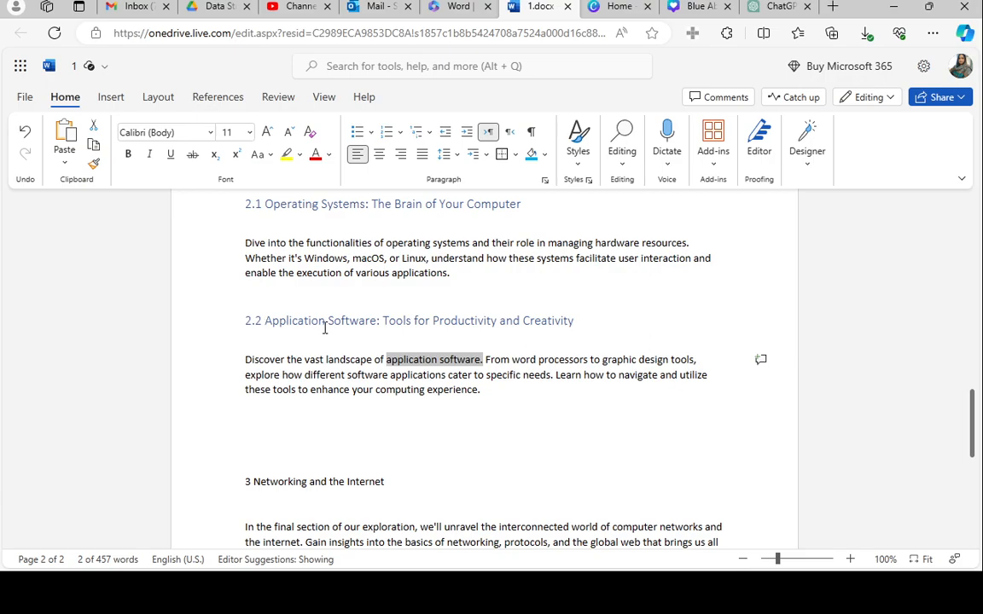
{"action": "left_click", "coordinate": [515, 410]}
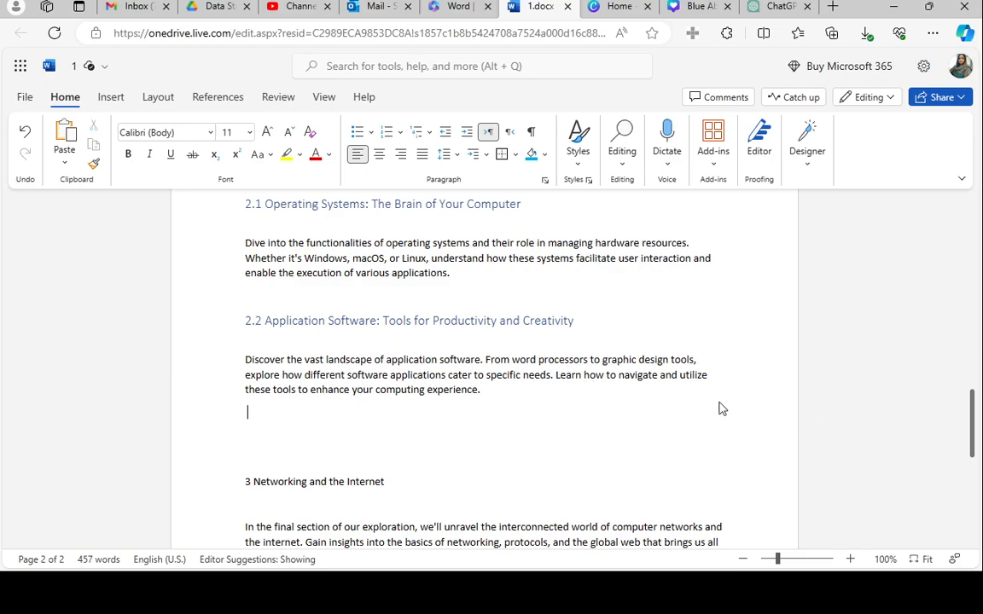
{"action": "scroll", "coordinate": [376, 522], "scroll_direction": "down", "scroll_amount": 1}
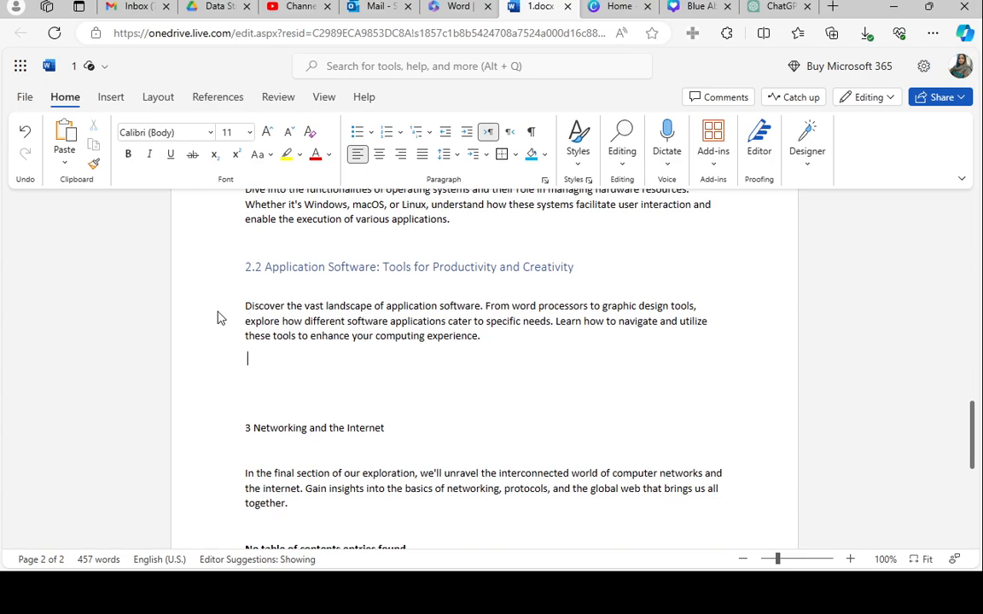
{"action": "left_click_drag", "start_coordinate": [245, 307], "coordinate": [486, 308]}
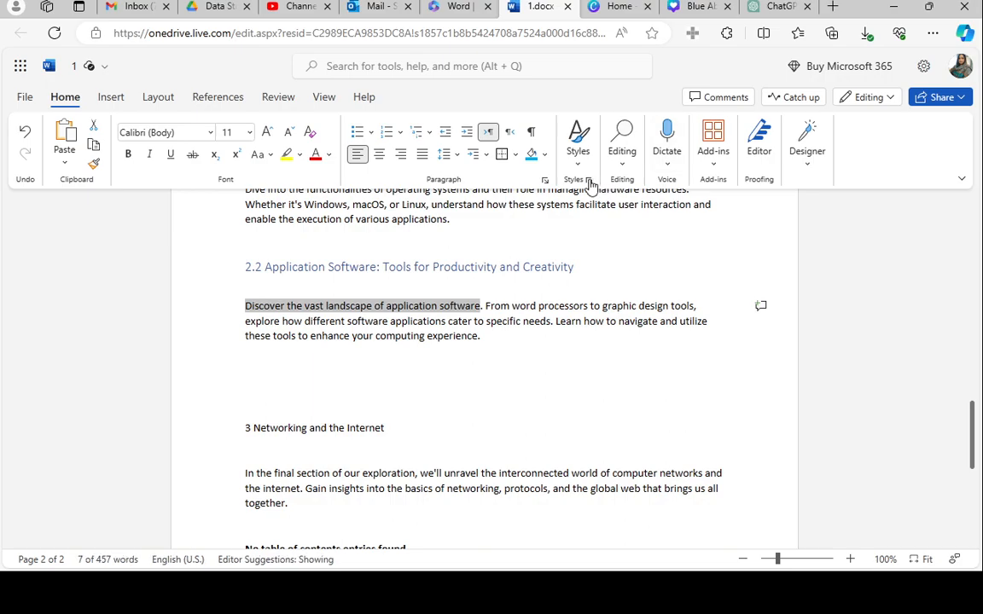
{"action": "left_click", "coordinate": [588, 179]}
{"action": "type", "text": "Header"}
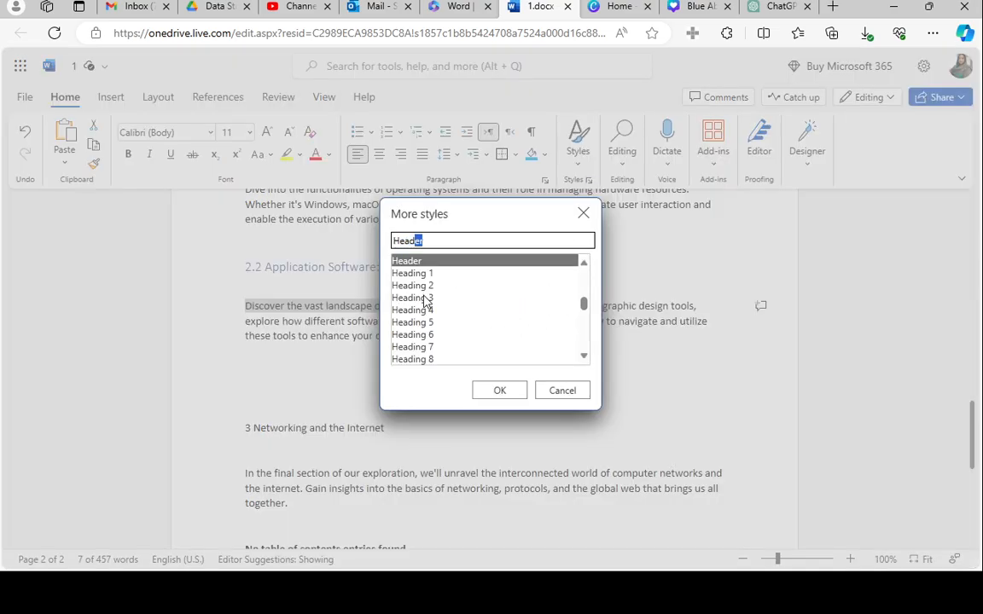
{"action": "left_click", "coordinate": [413, 298]}
{"action": "left_click", "coordinate": [500, 390]}
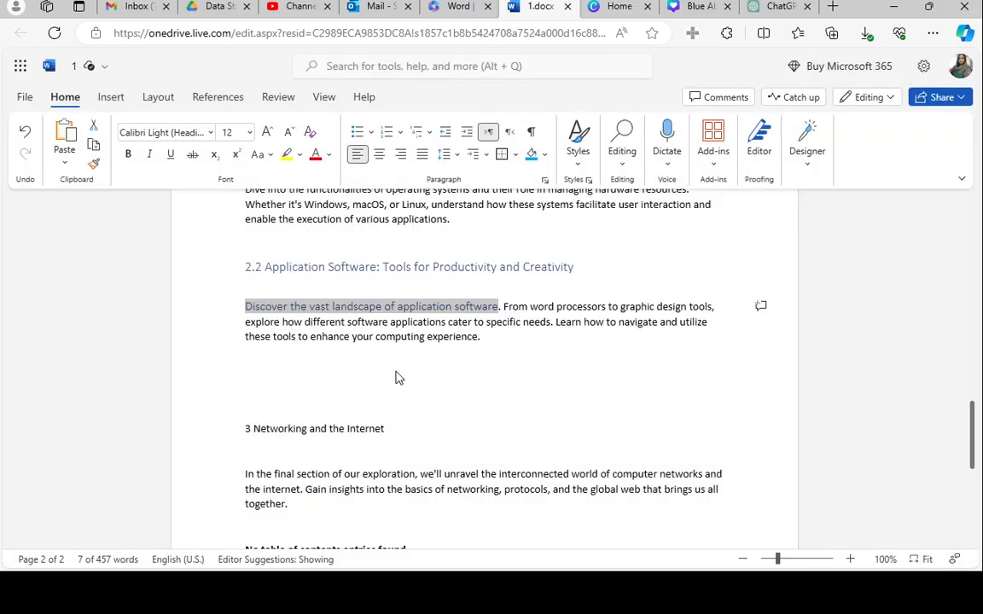
Apply the Heading 1 style to the section title "3 Networking and the Internet"
{"action": "scroll", "coordinate": [341, 426], "scroll_direction": "down", "scroll_amount": 3}
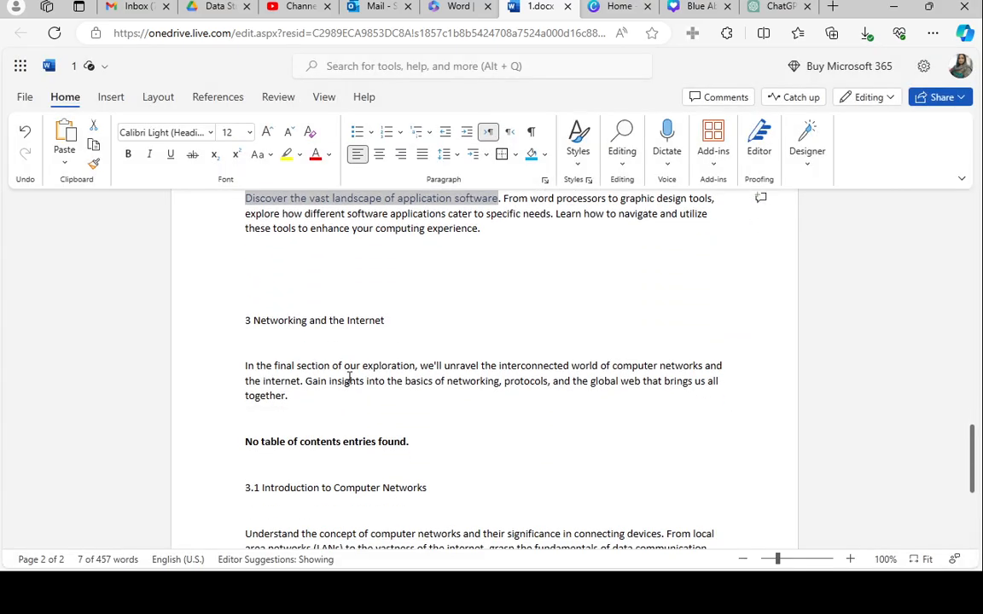
{"action": "left_click", "coordinate": [228, 329]}
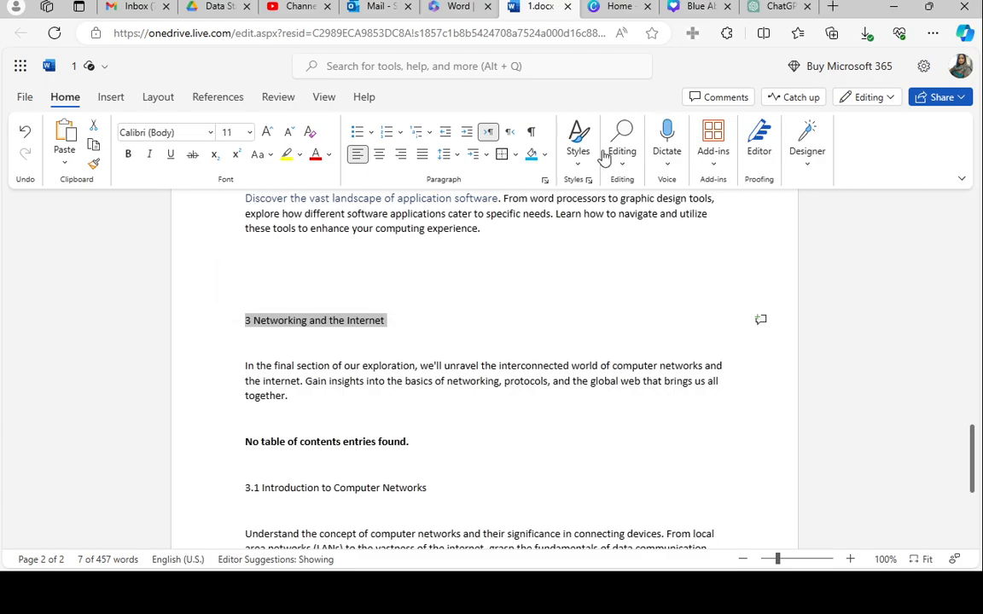
{"action": "left_click", "coordinate": [588, 180]}
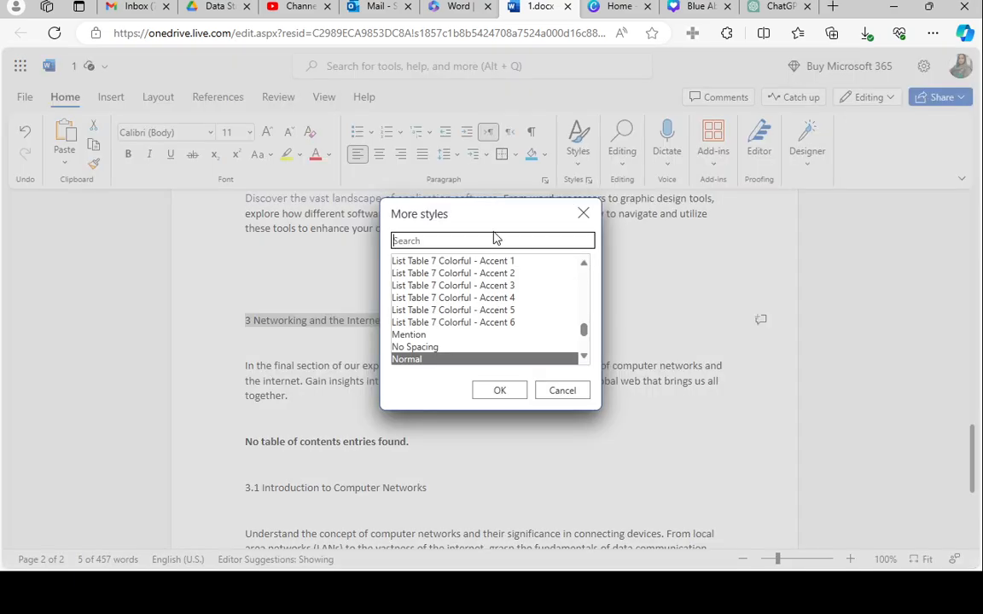
{"action": "type", "text": "Header"}
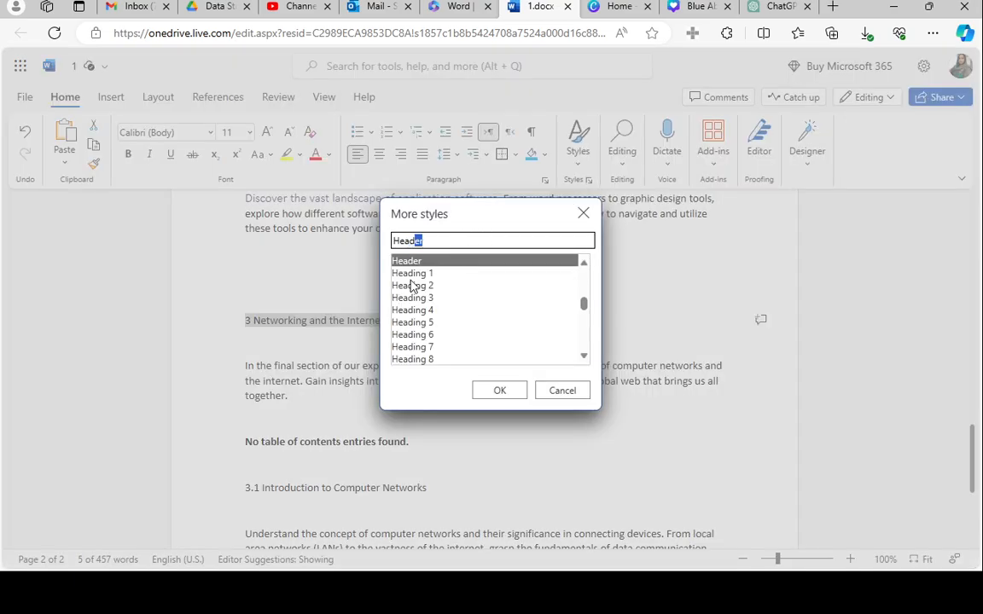
{"action": "left_click", "coordinate": [410, 275]}
{"action": "left_click", "coordinate": [505, 398]}
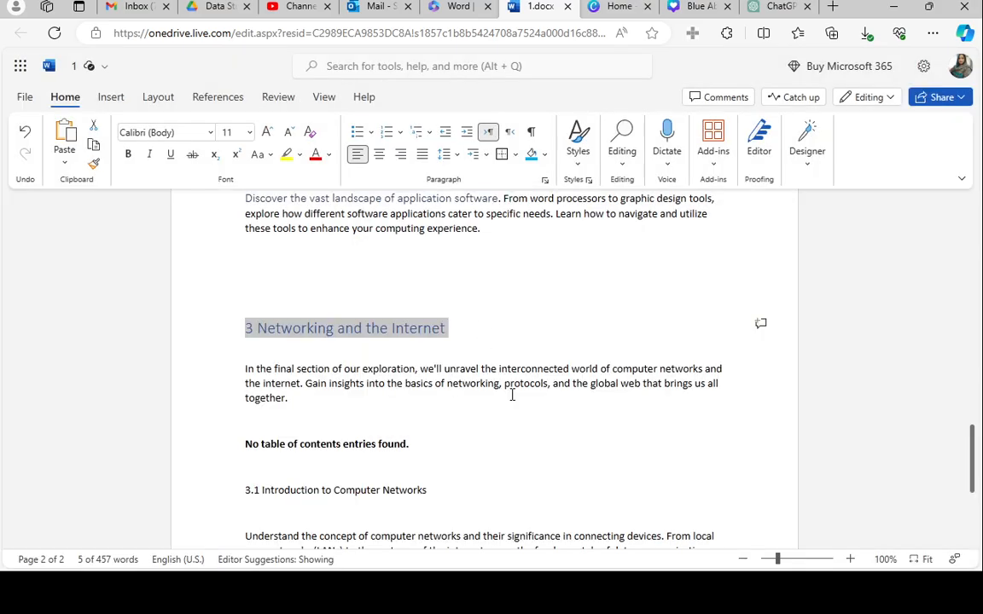
Apply the Heading 2 style to the subsection title "3.1 Introduction to Computer Networks"
{"action": "scroll", "coordinate": [290, 410], "scroll_direction": "down", "scroll_amount": 2}
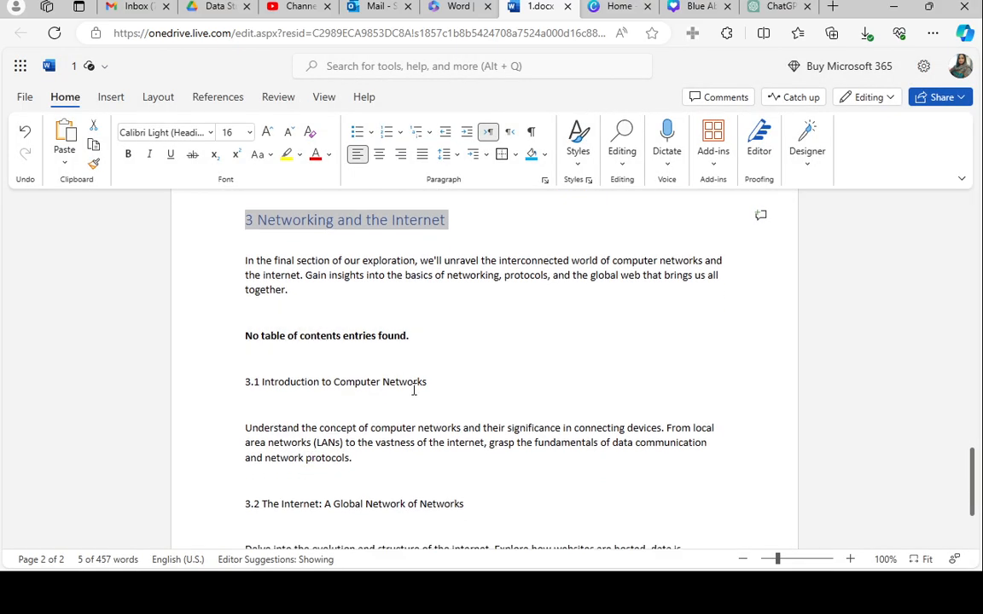
{"action": "left_click_drag", "start_coordinate": [431, 384], "coordinate": [226, 395]}
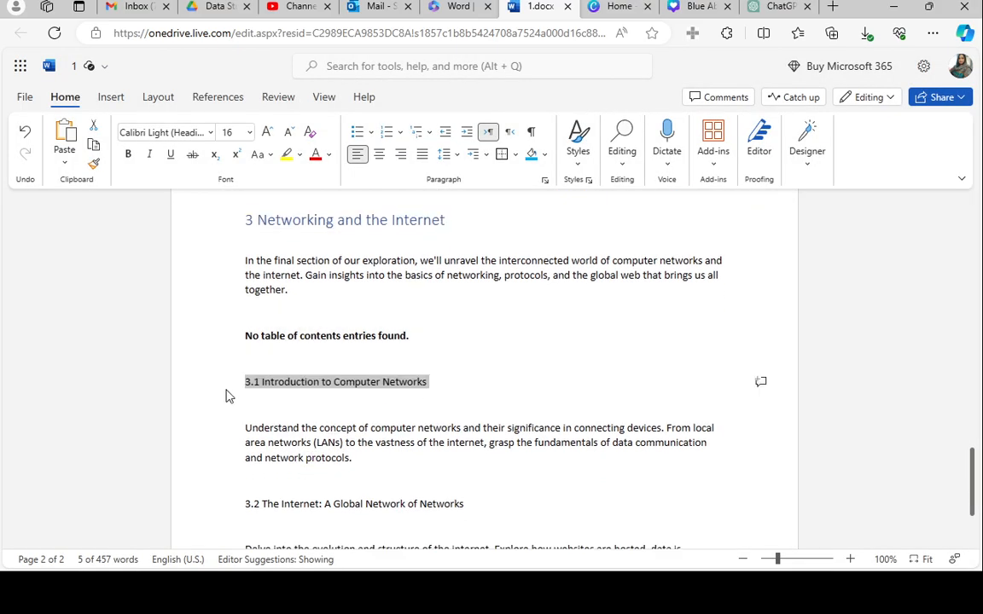
{"action": "left_click", "coordinate": [588, 181]}
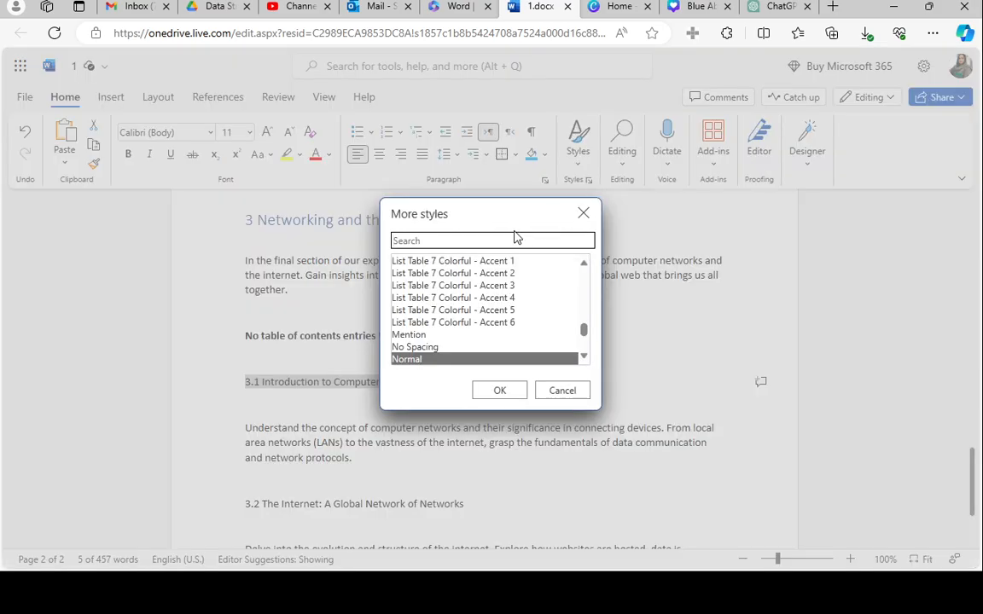
{"action": "type", "text": "Header"}
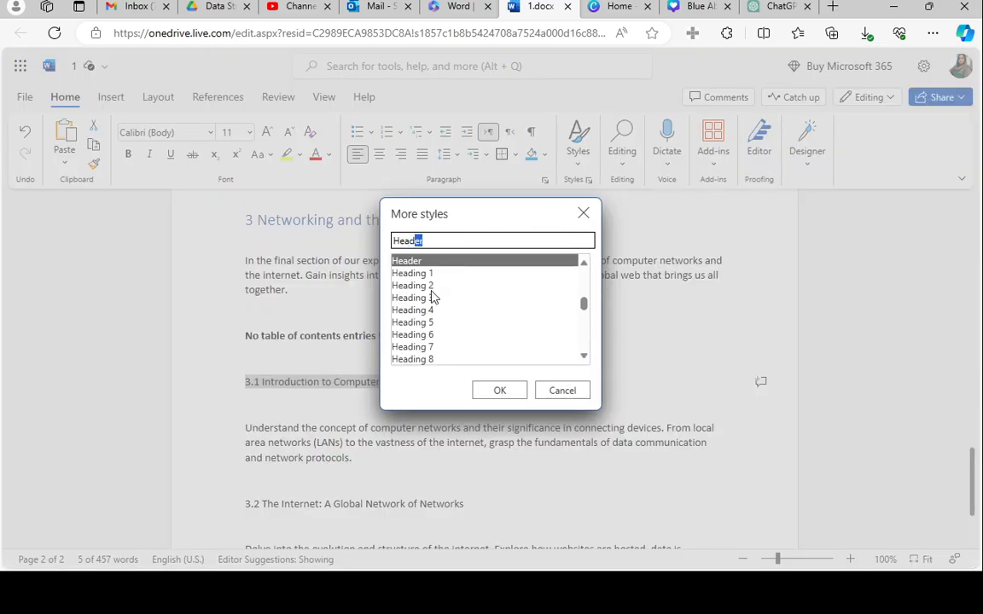
{"action": "left_click", "coordinate": [430, 286]}
{"action": "left_click", "coordinate": [500, 391]}
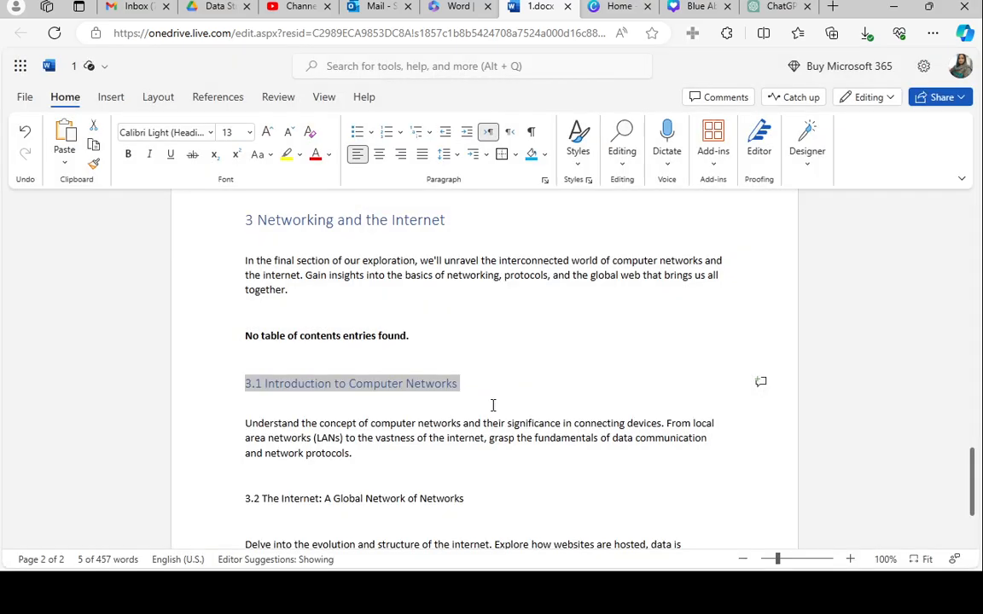
Apply the Heading 3 style to the words "local area networks (LANs)" under section 3.1
{"action": "scroll", "coordinate": [493, 406], "scroll_direction": "down", "scroll_amount": 2}
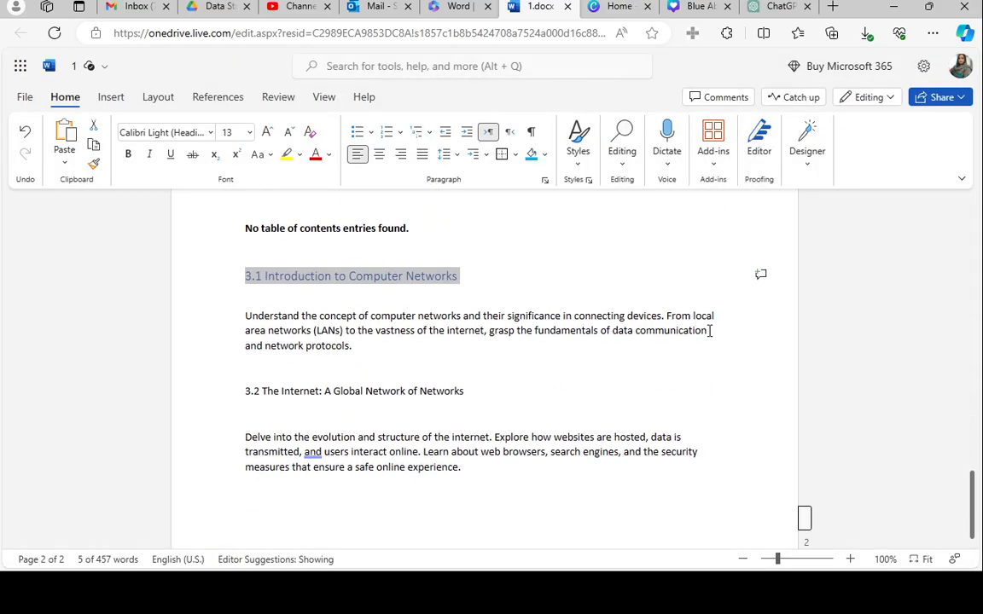
{"action": "left_click_drag", "start_coordinate": [692, 315], "coordinate": [308, 334]}
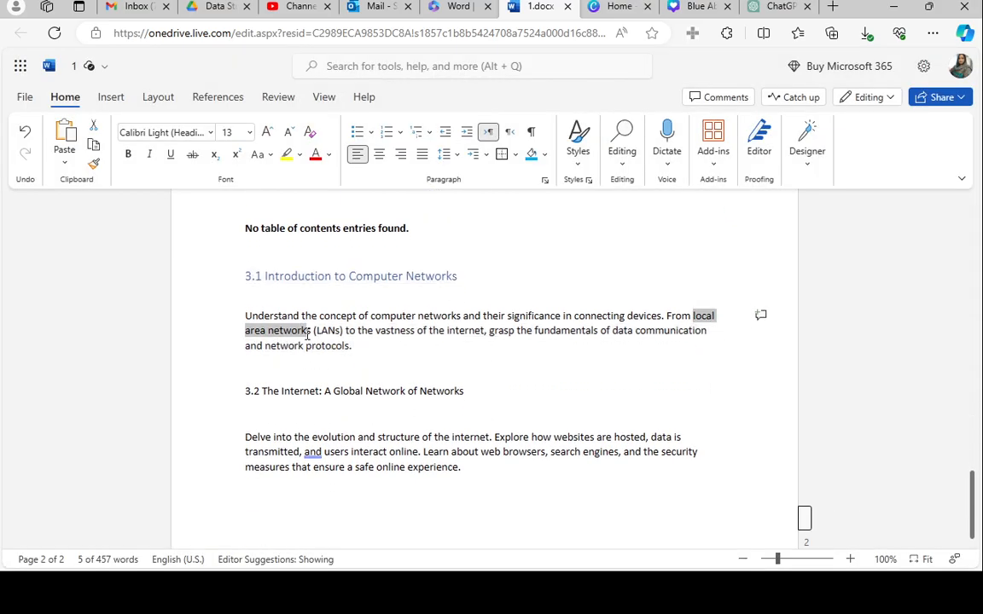
{"action": "left_click", "coordinate": [324, 391]}
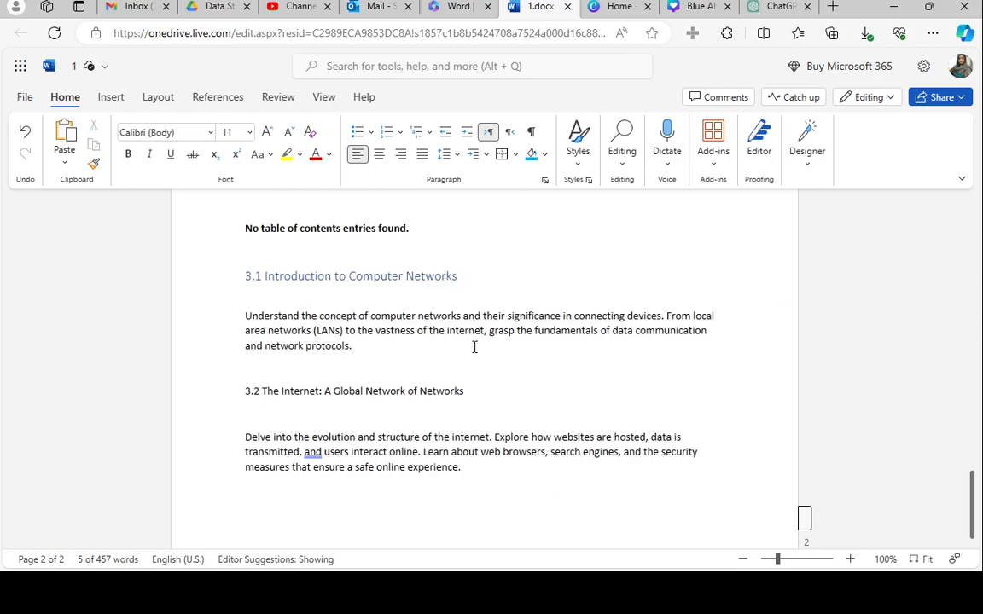
{"action": "left_click_drag", "start_coordinate": [693, 317], "coordinate": [345, 334]}
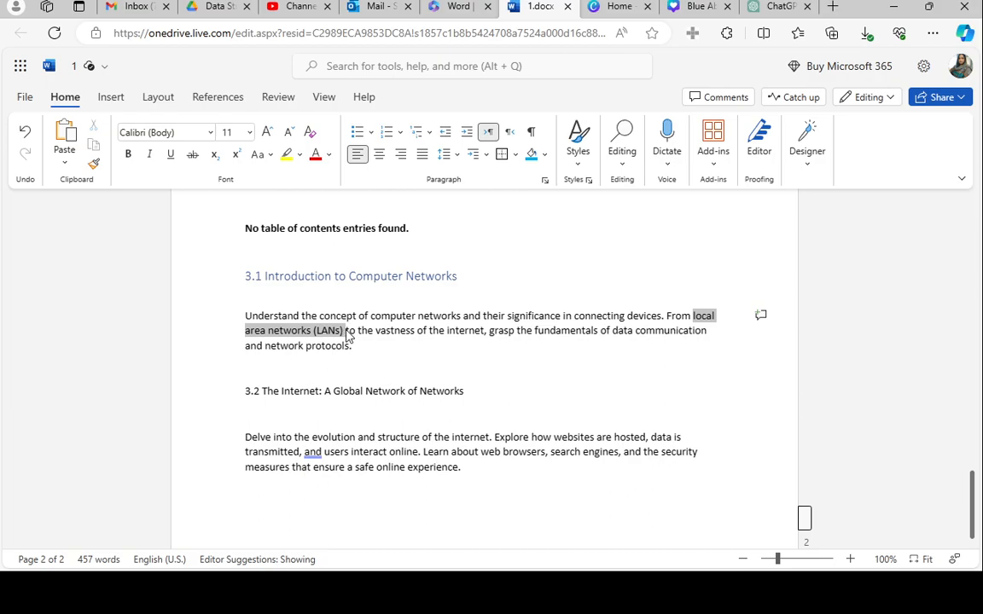
{"action": "left_click", "coordinate": [589, 181]}
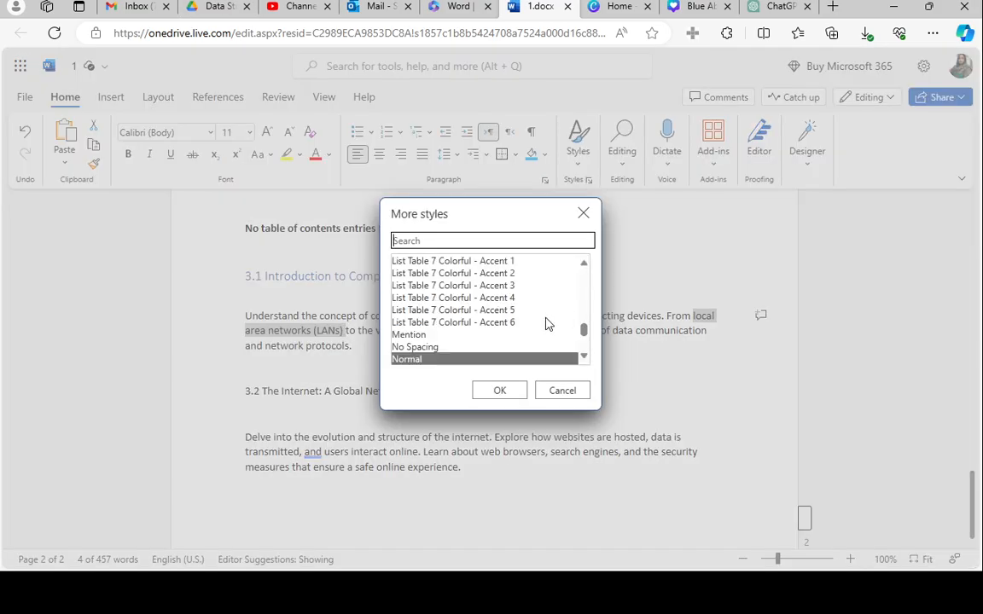
{"action": "type", "text": "h"}
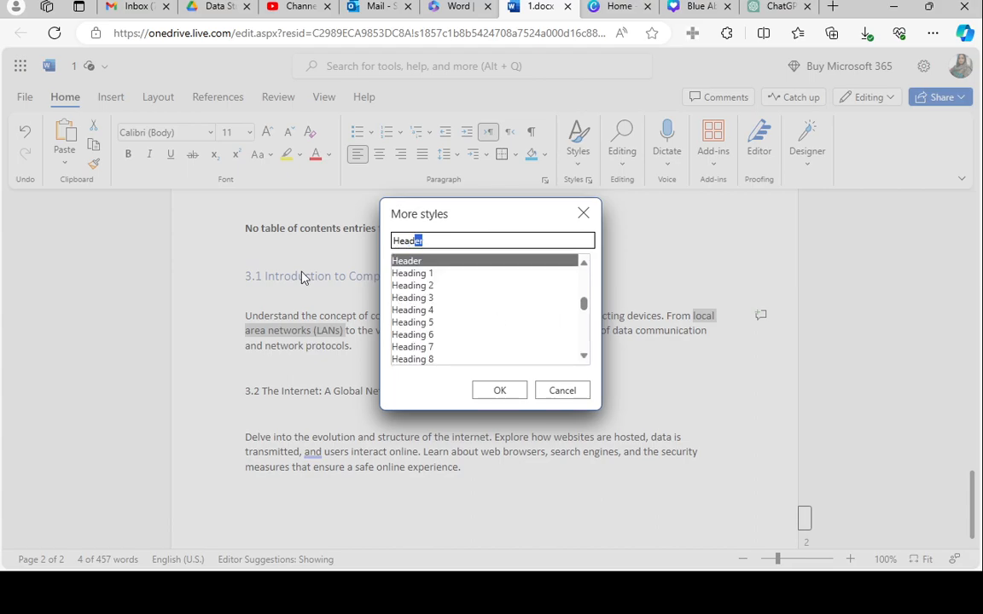
{"action": "left_click", "coordinate": [409, 299]}
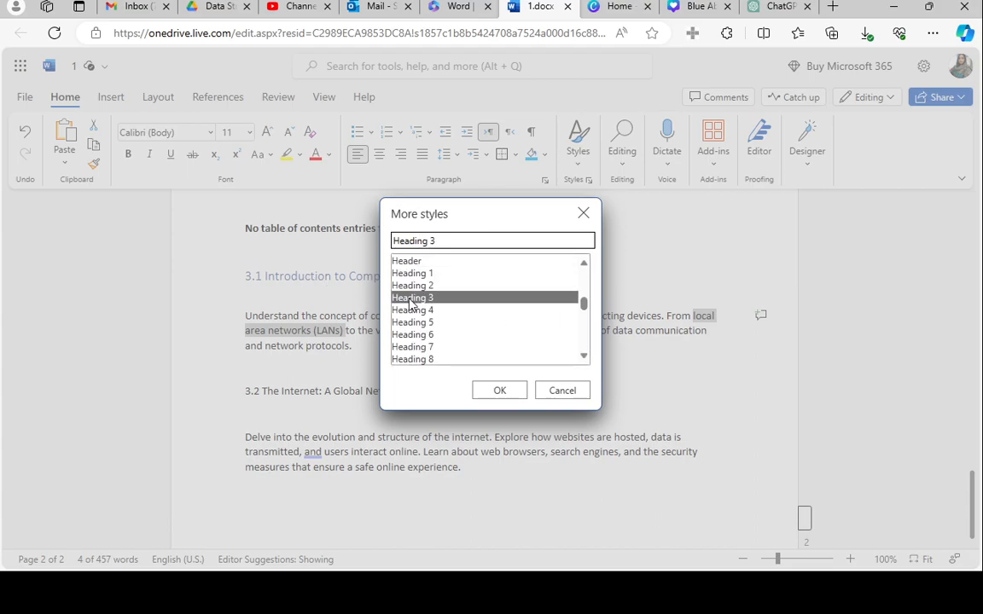
{"action": "left_click", "coordinate": [513, 393]}
Apply the Heading 2 style to the subsection title "3.2 The Internet: A Global Network of Networks"
{"action": "left_click", "coordinate": [226, 399]}
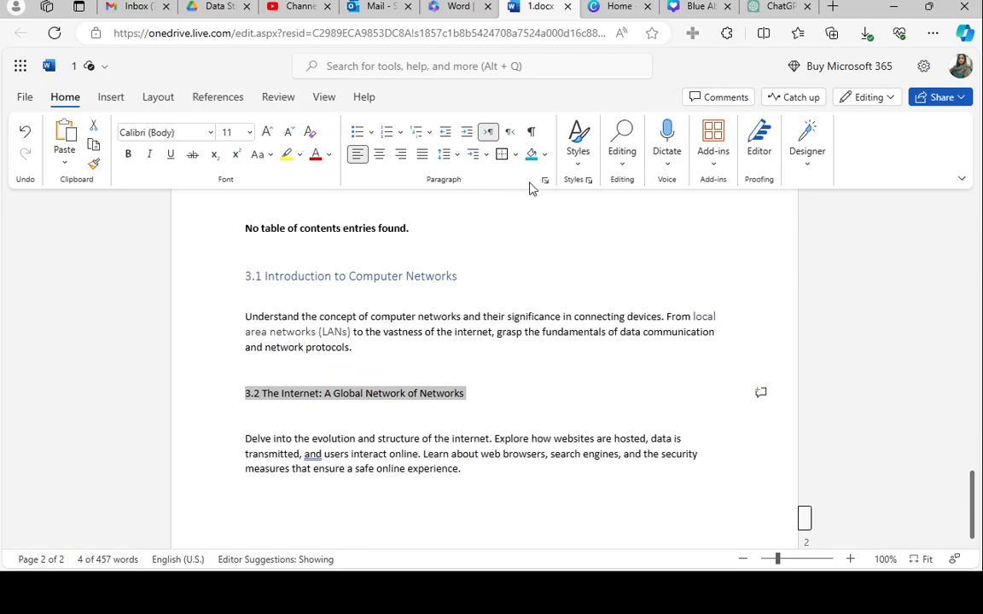
{"action": "left_click", "coordinate": [588, 182]}
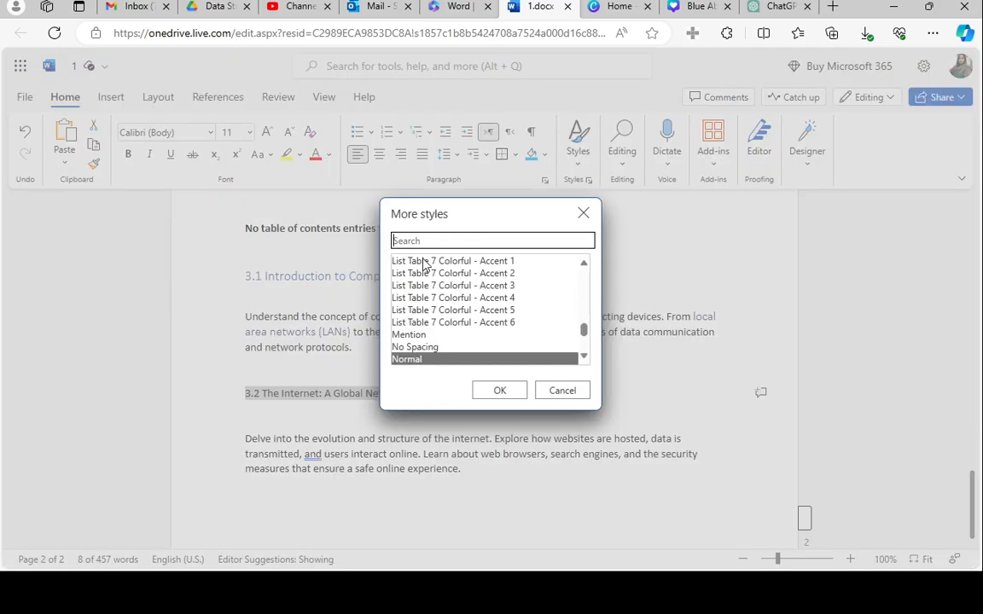
{"action": "type", "text": "Header"}
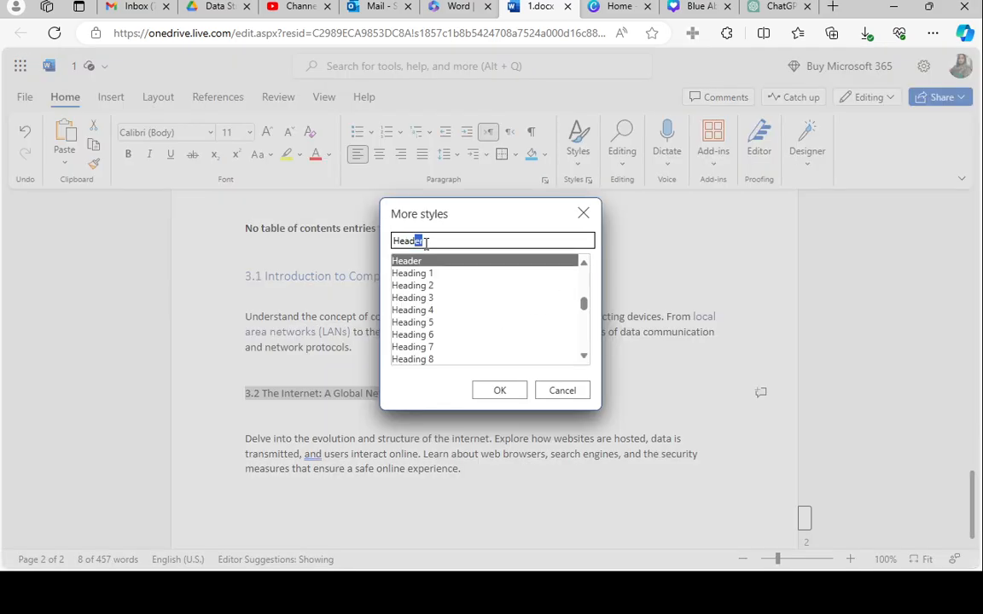
{"action": "left_click", "coordinate": [426, 284]}
{"action": "left_click", "coordinate": [499, 389]}
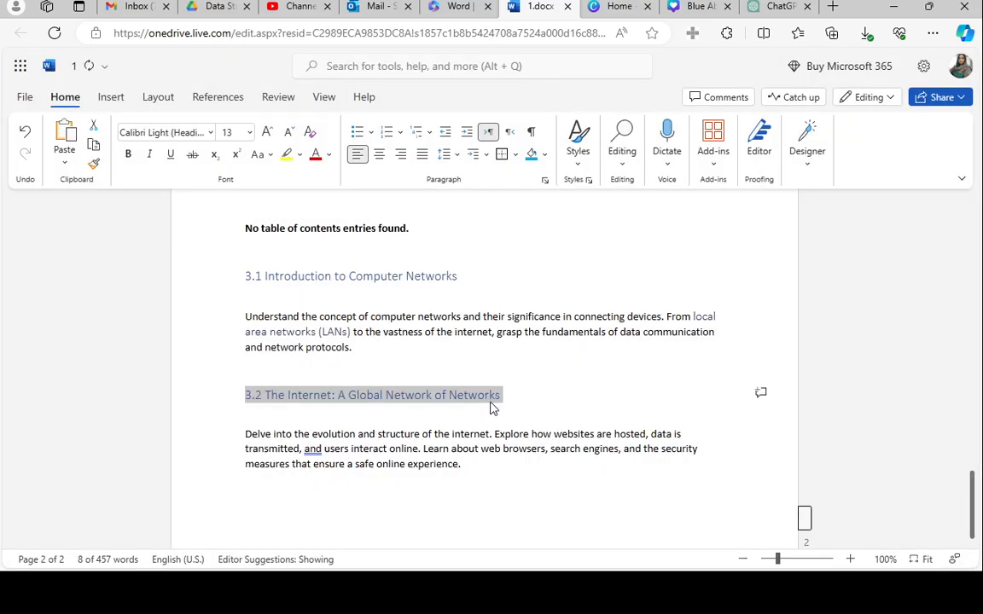
Add an empty line above the title "1.Introduction to Computer Science Basics" and insert a table of contents there
{"action": "scroll", "coordinate": [491, 408], "scroll_direction": "down", "scroll_amount": 1}
{"action": "scroll", "coordinate": [490, 408], "scroll_direction": "up", "scroll_amount": 15}
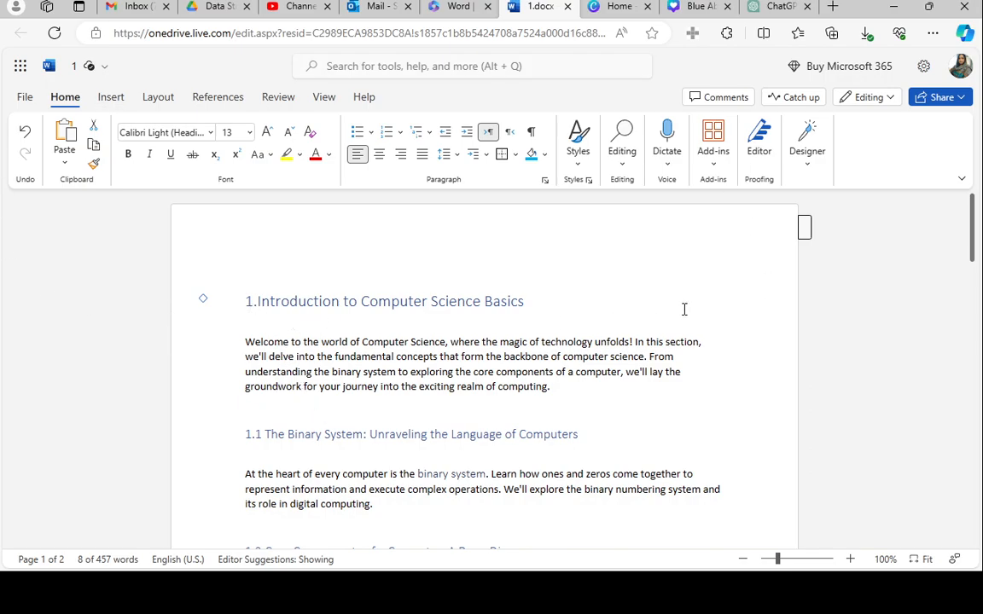
{"action": "left_click", "coordinate": [224, 97]}
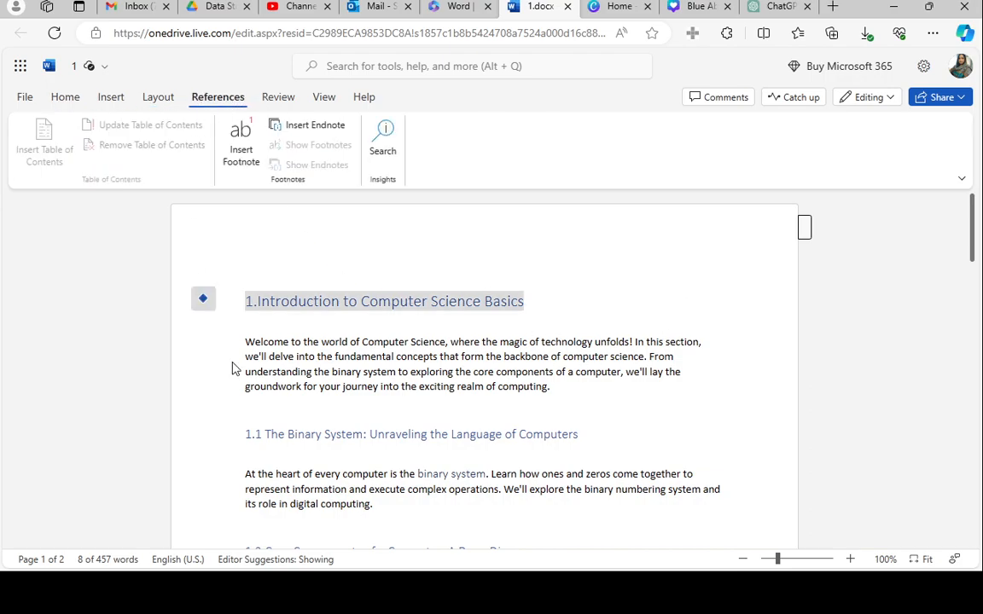
{"action": "left_click", "coordinate": [230, 299]}
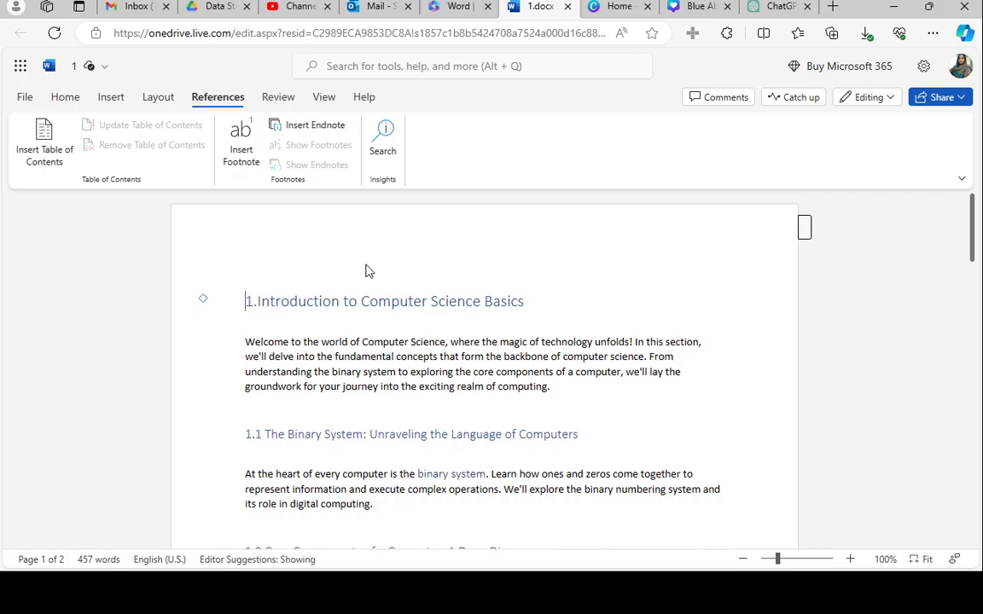
{"action": "key", "text": "Return"}
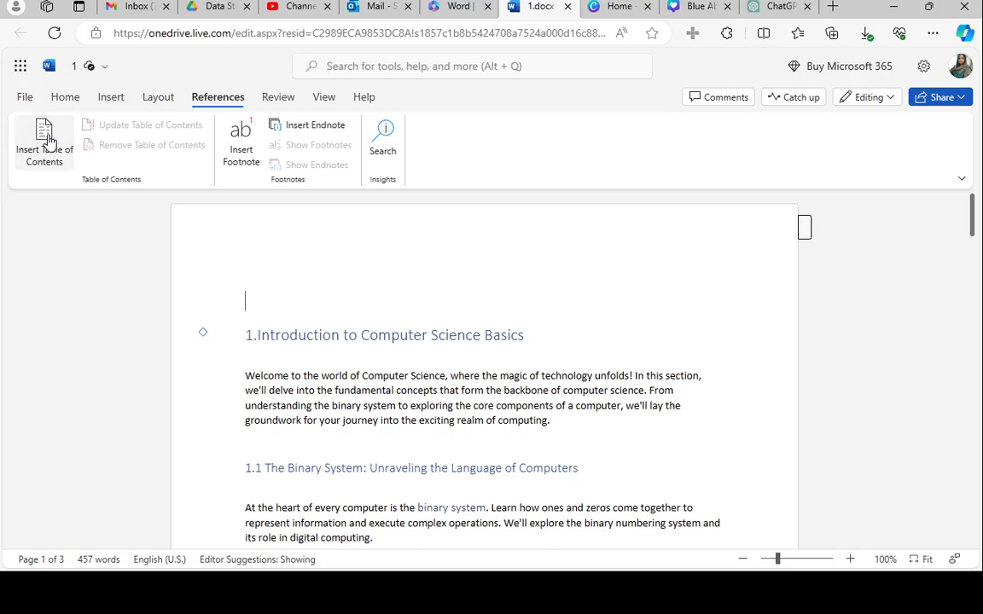
{"action": "left_click", "coordinate": [45, 141]}
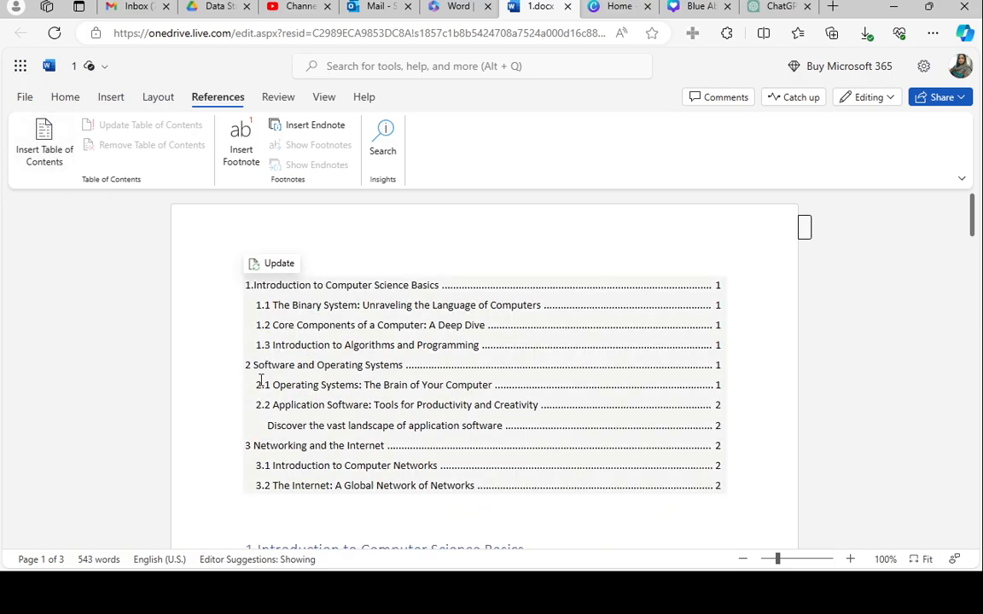
{"action": "scroll", "coordinate": [345, 492], "scroll_direction": "down", "scroll_amount": 4}
{"action": "scroll", "coordinate": [344, 483], "scroll_direction": "up", "scroll_amount": 4}
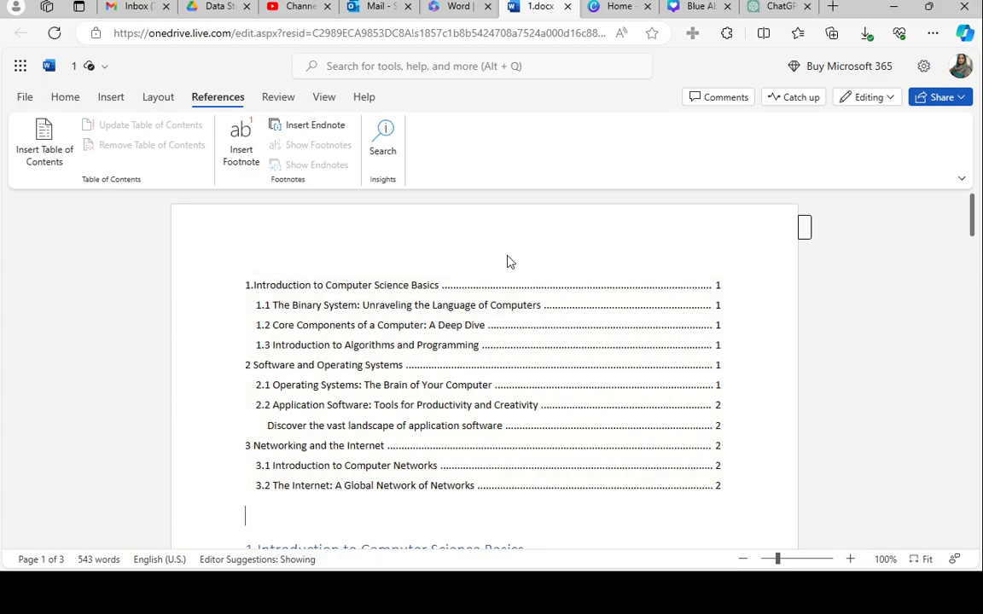
Insert a second table of contents below the existing one and undo that insertion
{"action": "mouse_move", "coordinate": [259, 295]}
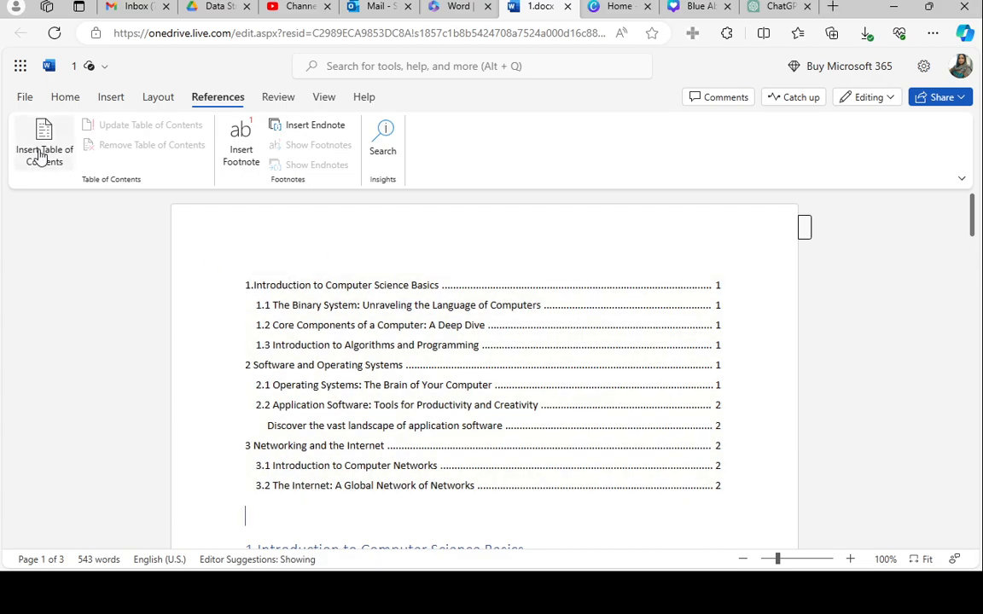
{"action": "left_click", "coordinate": [41, 154]}
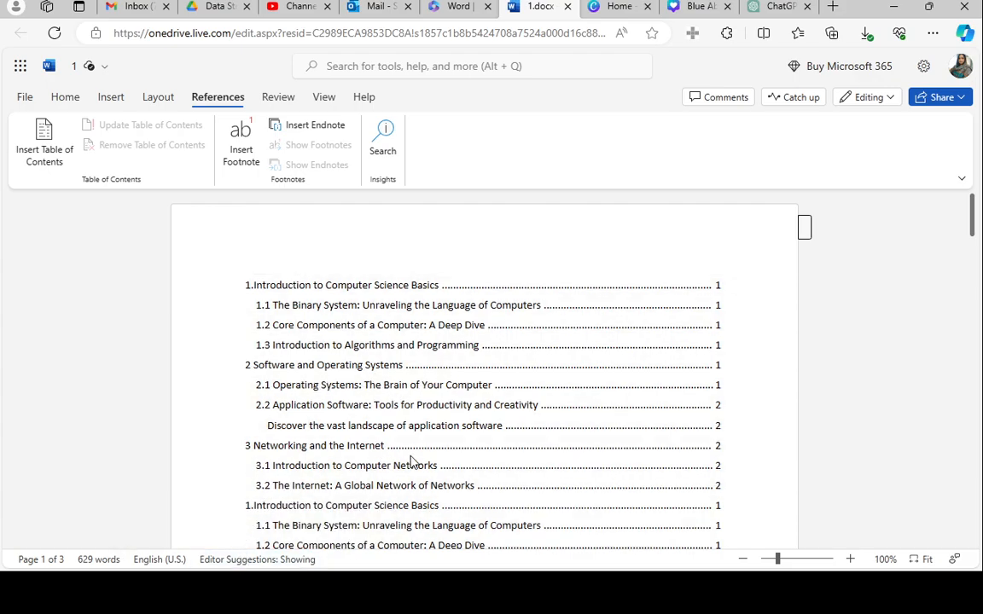
{"action": "key", "text": "ctrl+z"}
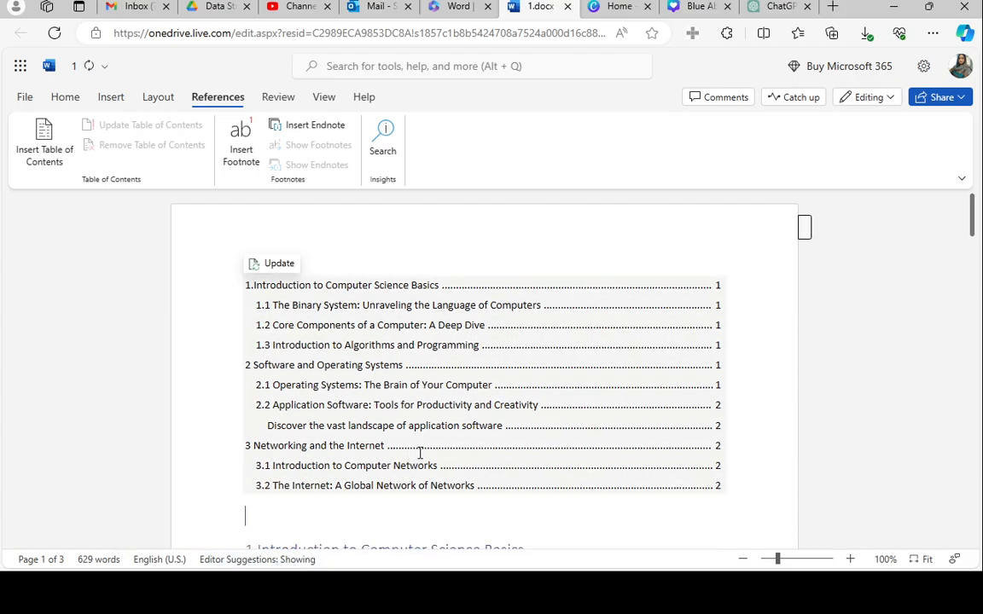
Select the entry "Discover the vast landscape of application software" in the table of contents and update the table
{"action": "scroll", "coordinate": [414, 453], "scroll_direction": "down", "scroll_amount": 3}
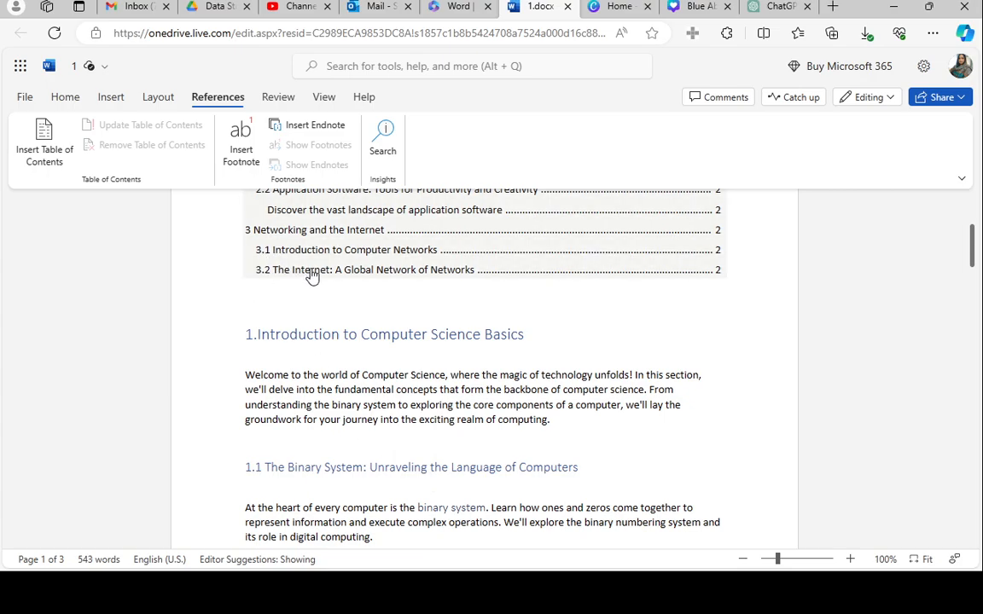
{"action": "scroll", "coordinate": [341, 272], "scroll_direction": "up", "scroll_amount": 1}
{"action": "scroll", "coordinate": [341, 273], "scroll_direction": "up", "scroll_amount": 2}
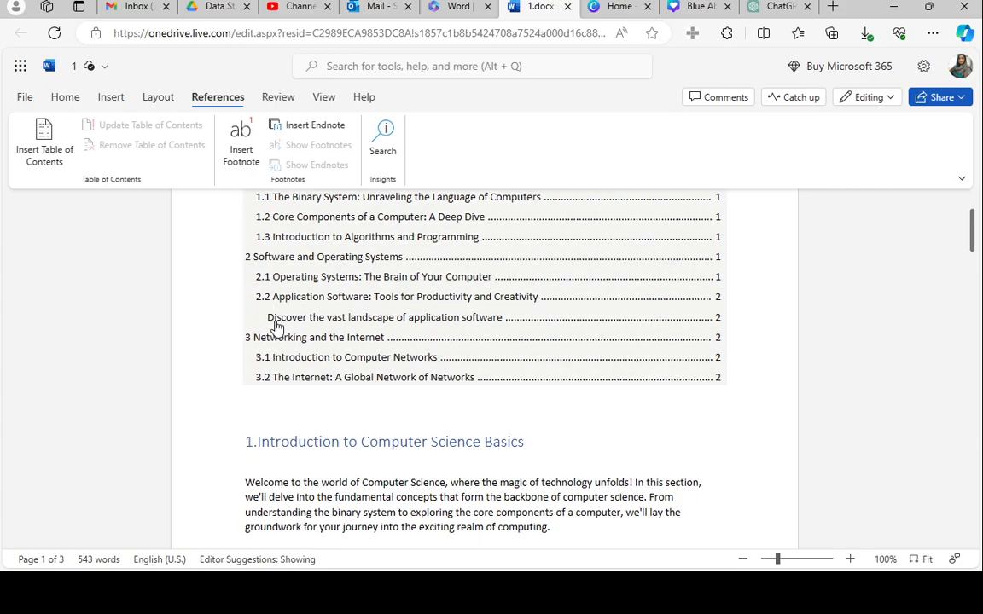
{"action": "mouse_move", "coordinate": [267, 317]}
{"action": "left_mouse_down"}
{"action": "mouse_move", "coordinate": [346, 329]}
{"action": "mouse_move", "coordinate": [502, 330]}
{"action": "left_mouse_up"}
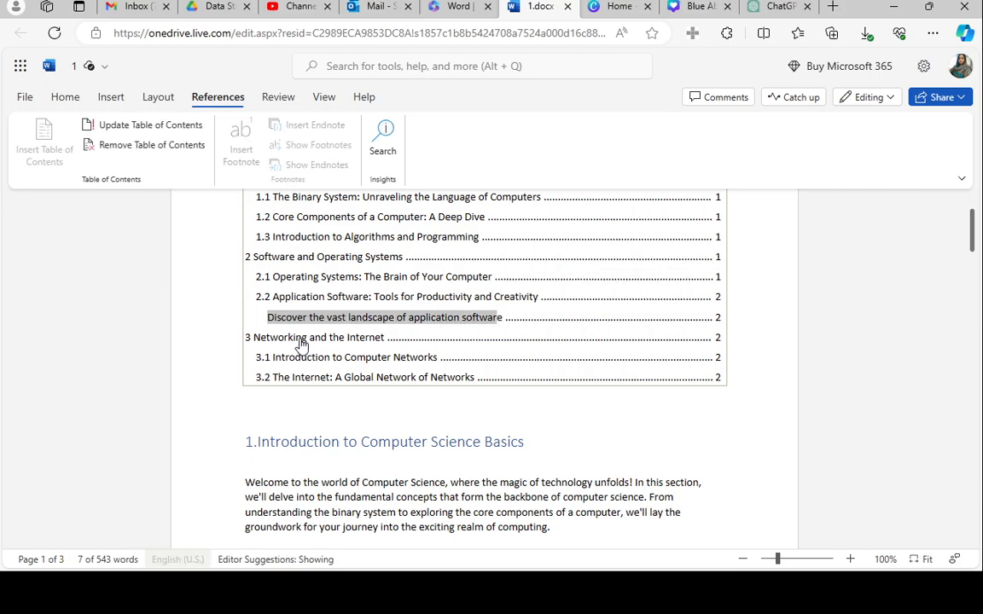
{"action": "scroll", "coordinate": [367, 305], "scroll_direction": "up", "scroll_amount": 2}
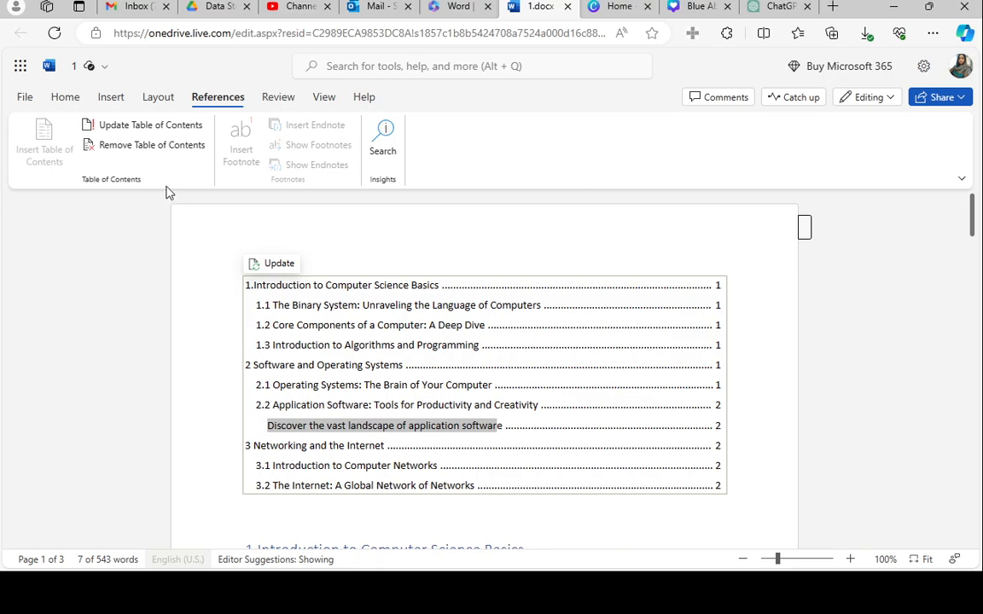
{"action": "left_click", "coordinate": [125, 128]}
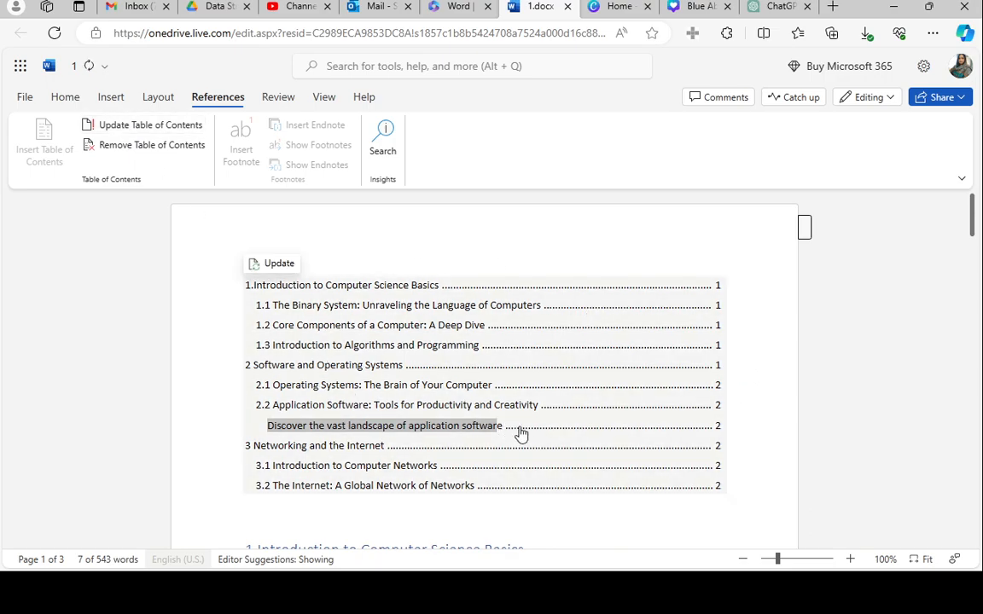
Replace "Application Software" with "System Software" in the 2.2 subsection title, and update the table of contents to match
{"action": "left_click", "coordinate": [361, 444]}
{"action": "scroll", "coordinate": [461, 410], "scroll_direction": "down", "scroll_amount": 4}
{"action": "left_click", "coordinate": [391, 369]}
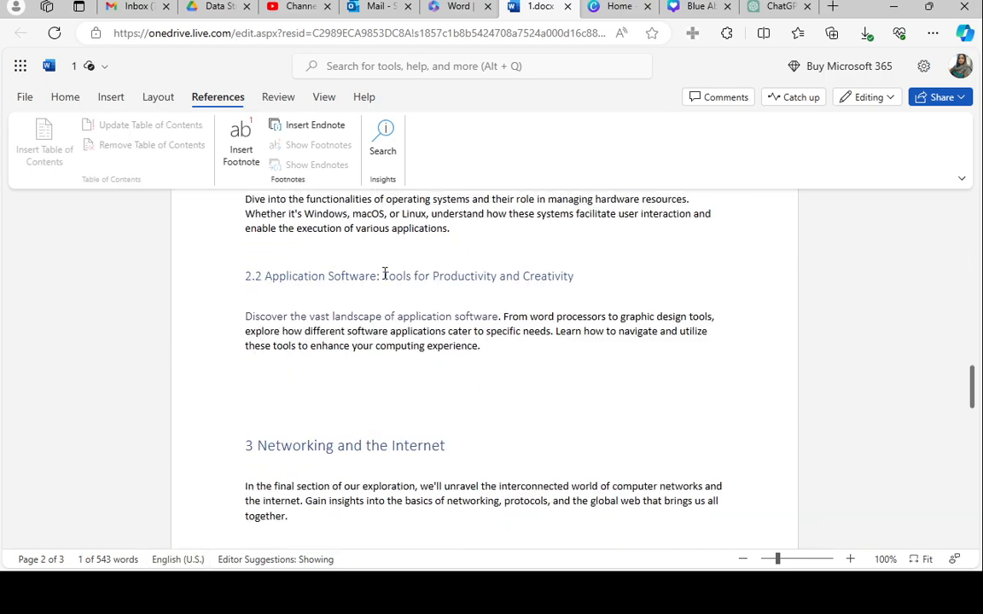
{"action": "left_click_drag", "start_coordinate": [375, 276], "coordinate": [265, 278]}
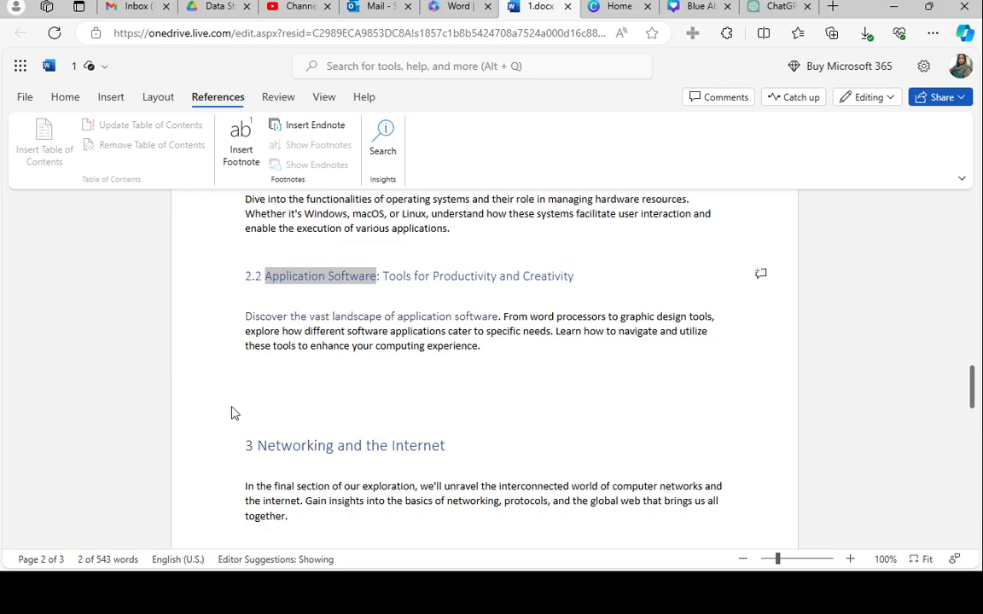
{"action": "type", "text": "System "}
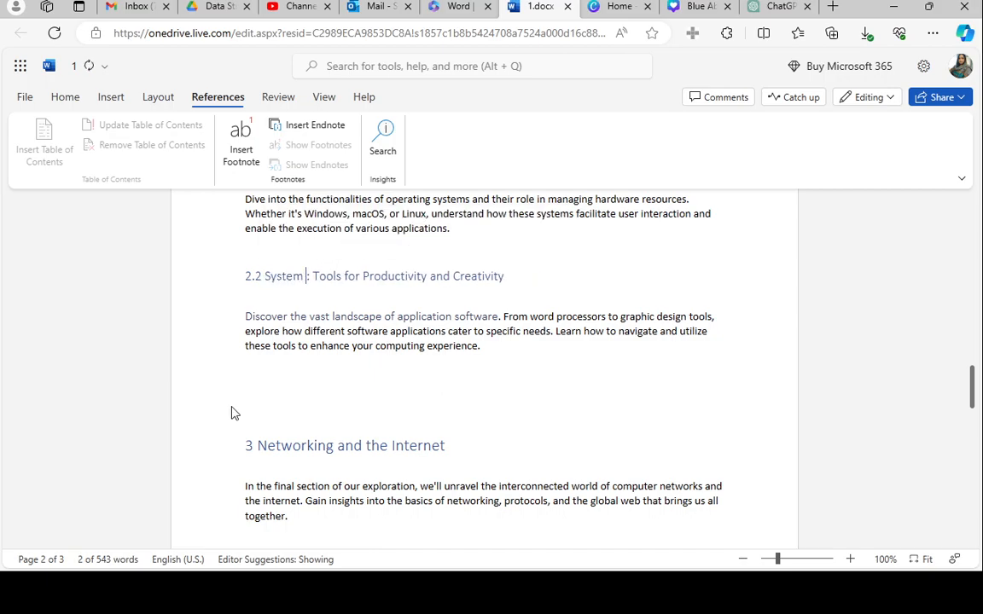
{"action": "type", "text": "Software"}
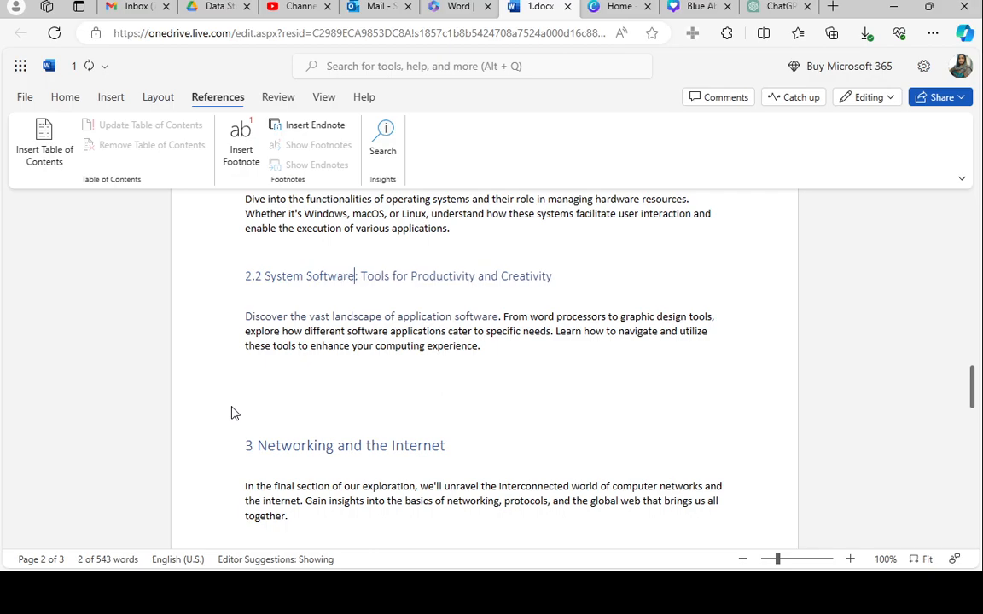
{"action": "scroll", "coordinate": [350, 392], "scroll_direction": "up", "scroll_amount": 15}
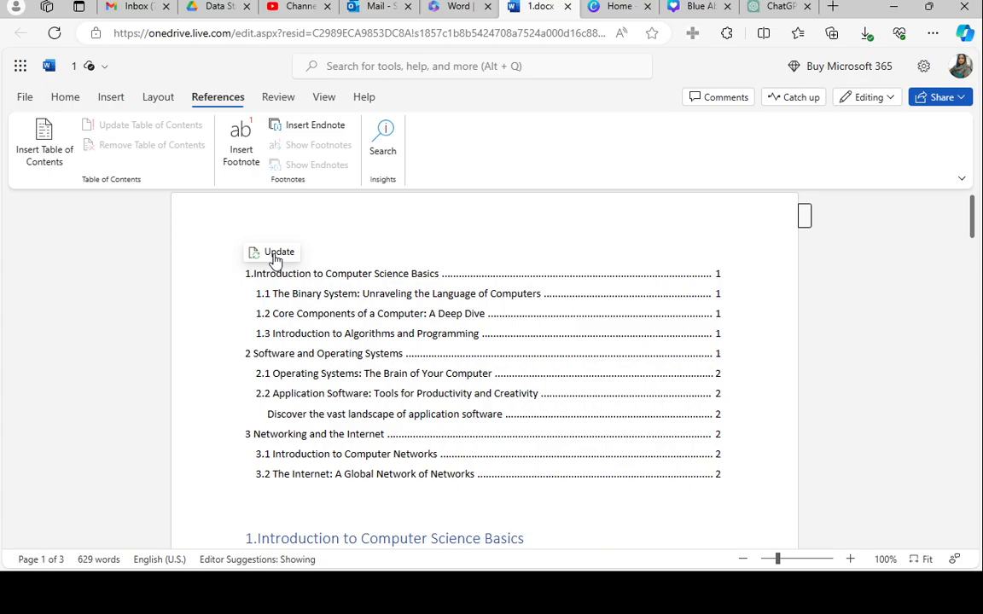
{"action": "left_click", "coordinate": [274, 256]}
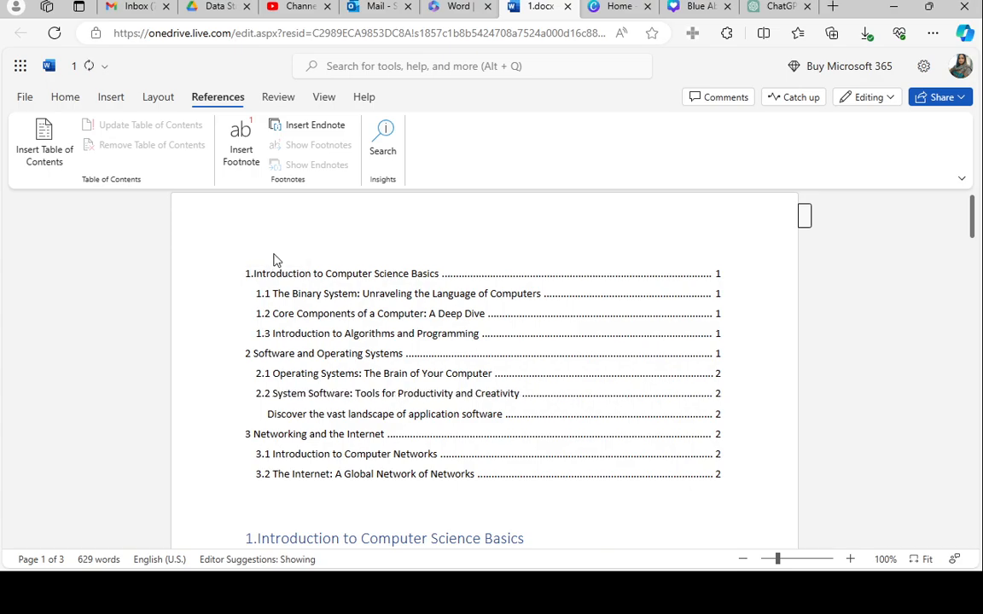